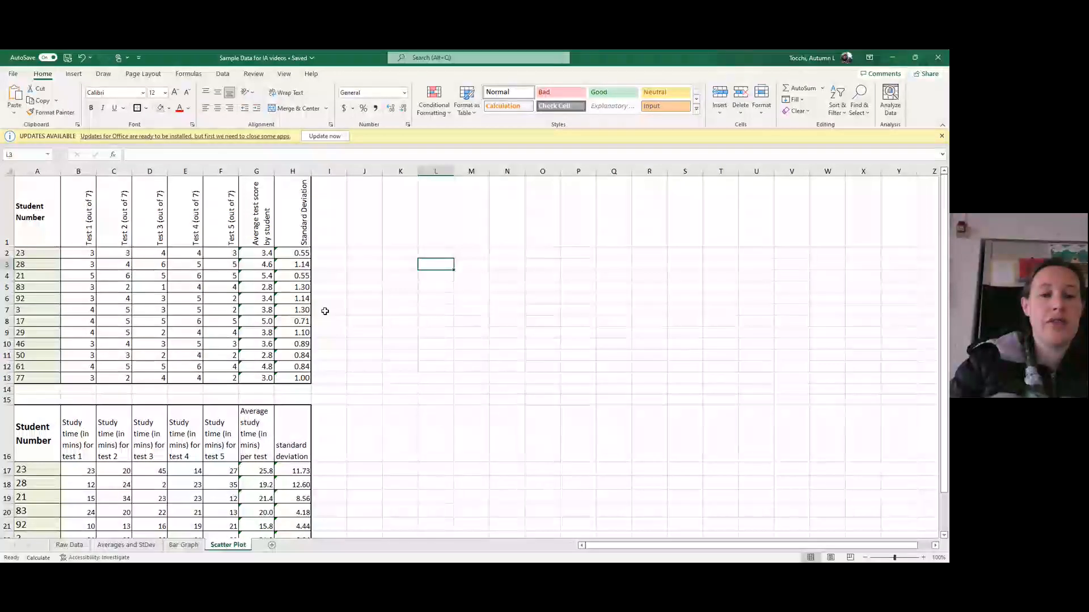
# - Review both data tables and insert a blank markers-only scatter chart on the Scatter Plot sheet from an empty cell
pyautogui.scroll(-2, 325, 312)
pyautogui.scroll(-1, 325, 311)
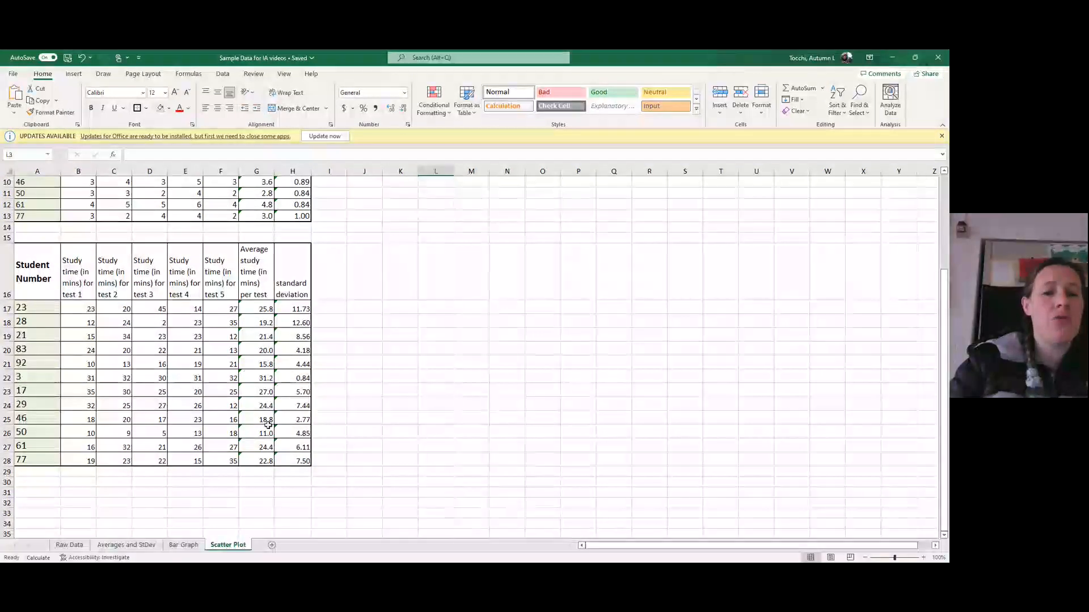
pyautogui.scroll(3, 406, 313)
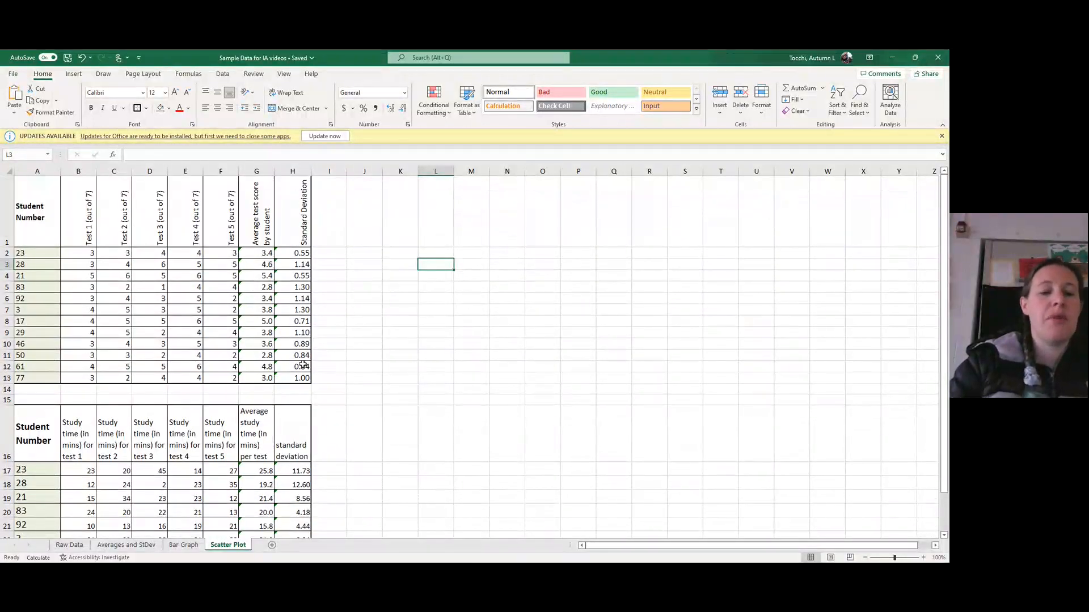
pyautogui.click(384, 253)
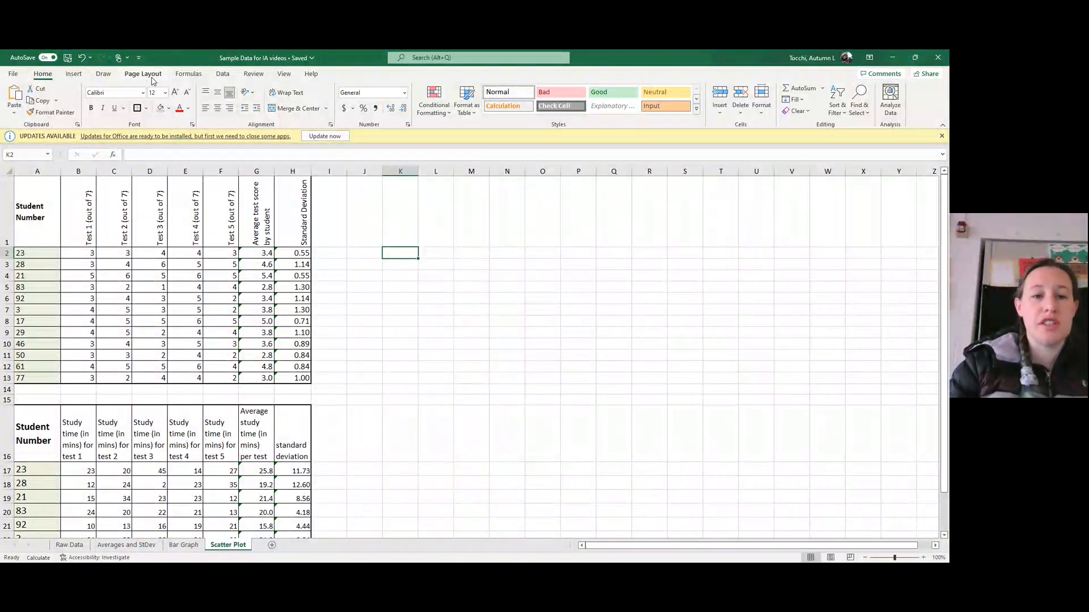
pyautogui.click(74, 76)
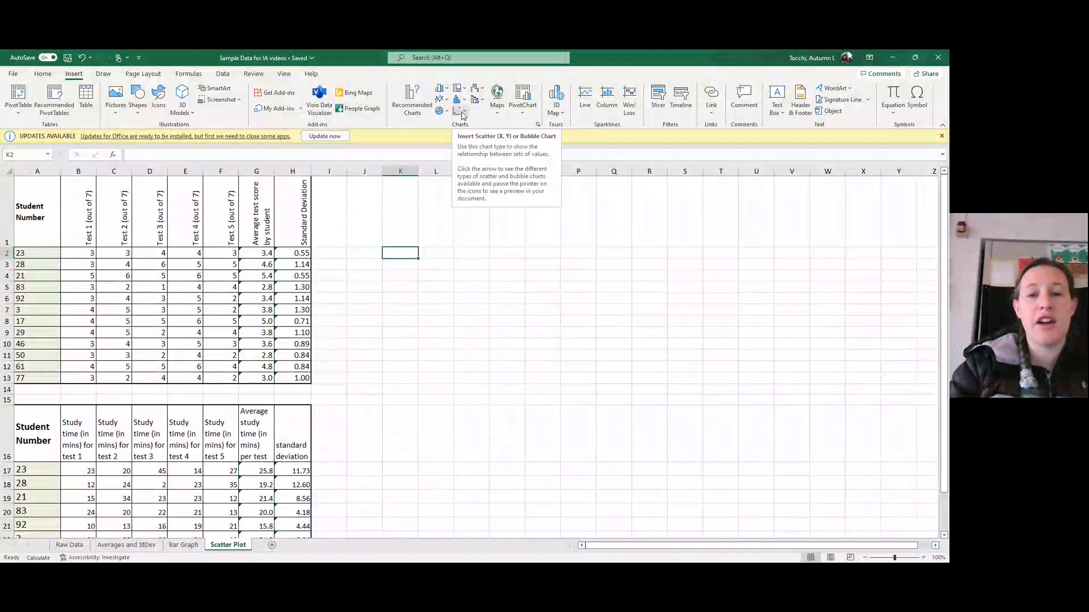
pyautogui.click(465, 113)
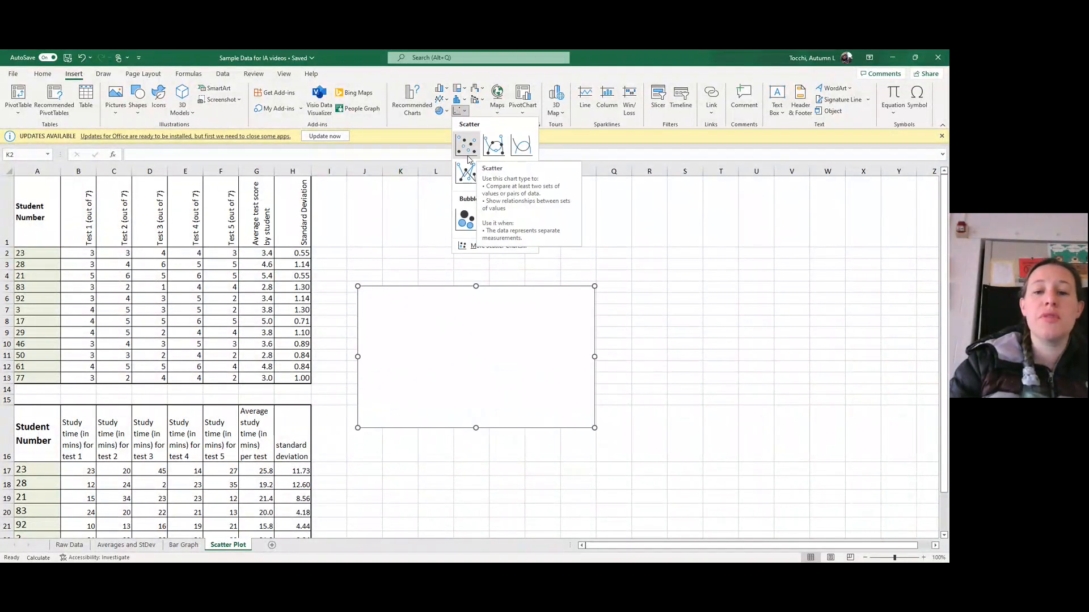
pyautogui.click(466, 146)
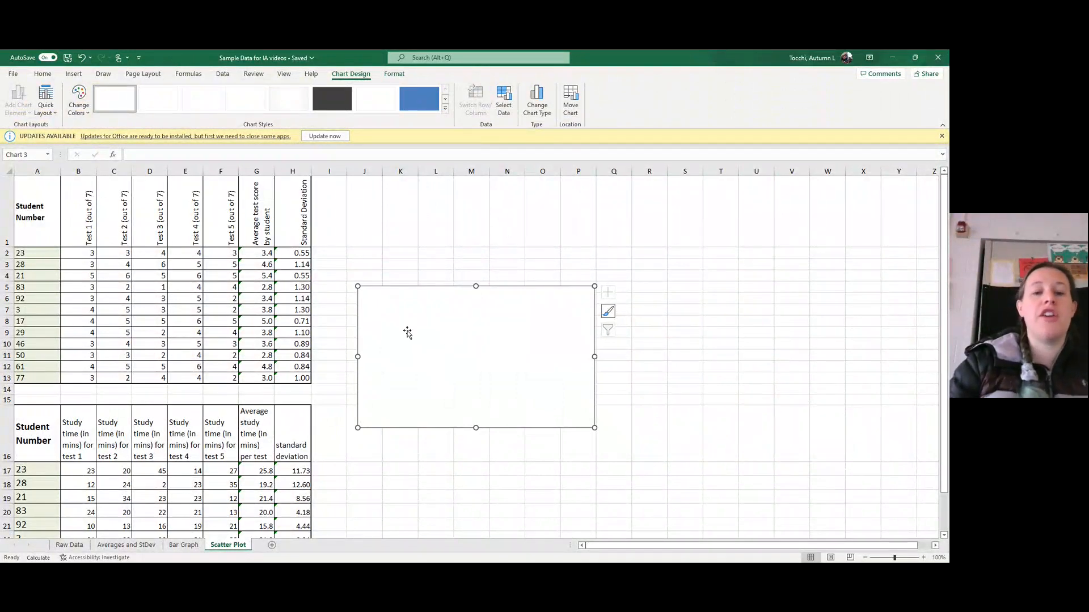
# - Add a data series to the blank chart, with its name from G1 and its X values from G2:G13
pyautogui.rightClick(454, 333)
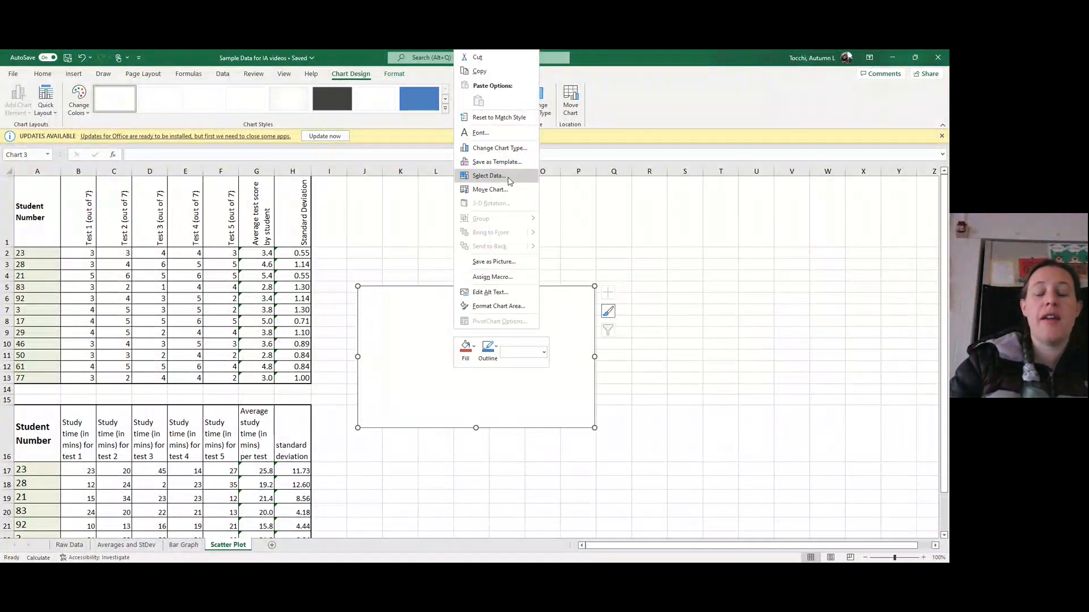
pyautogui.click(488, 176)
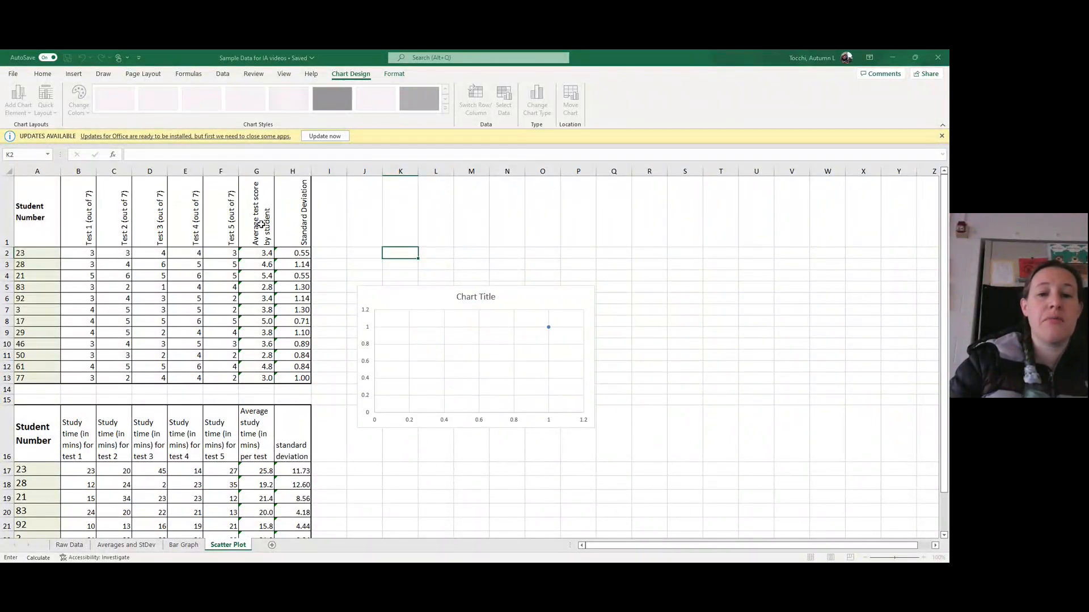
pyautogui.click(261, 230)
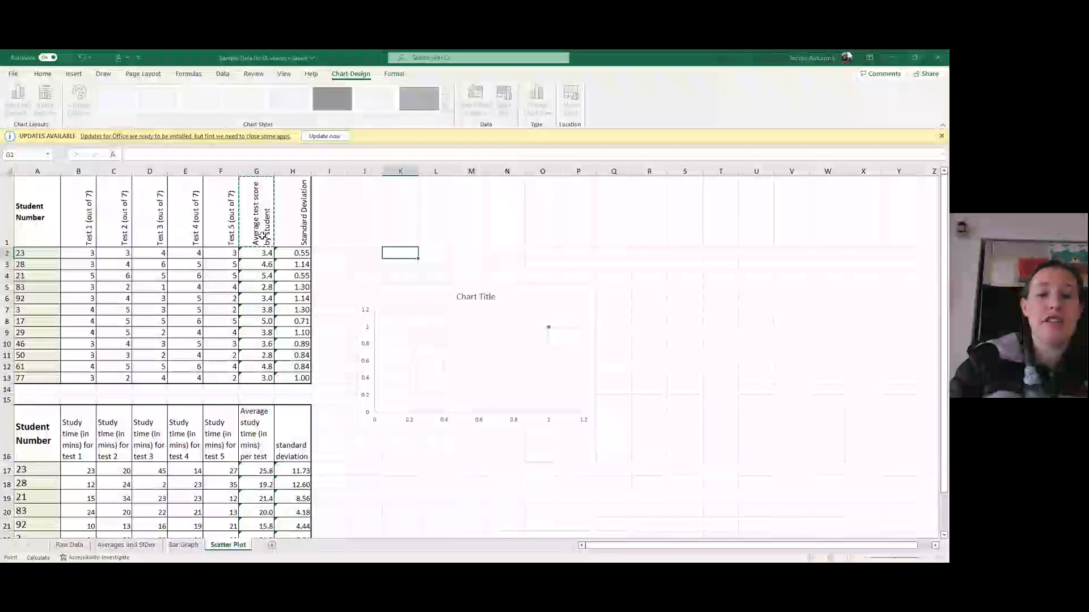
pyautogui.click(434, 231)
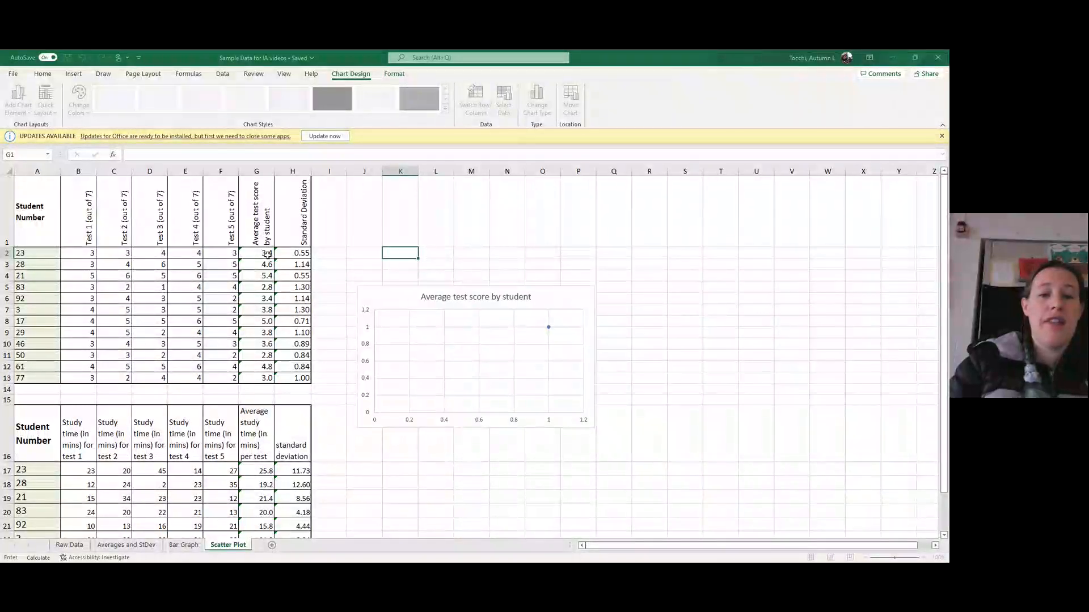
pyautogui.moveTo(265, 254); pyautogui.dragTo(263, 383)
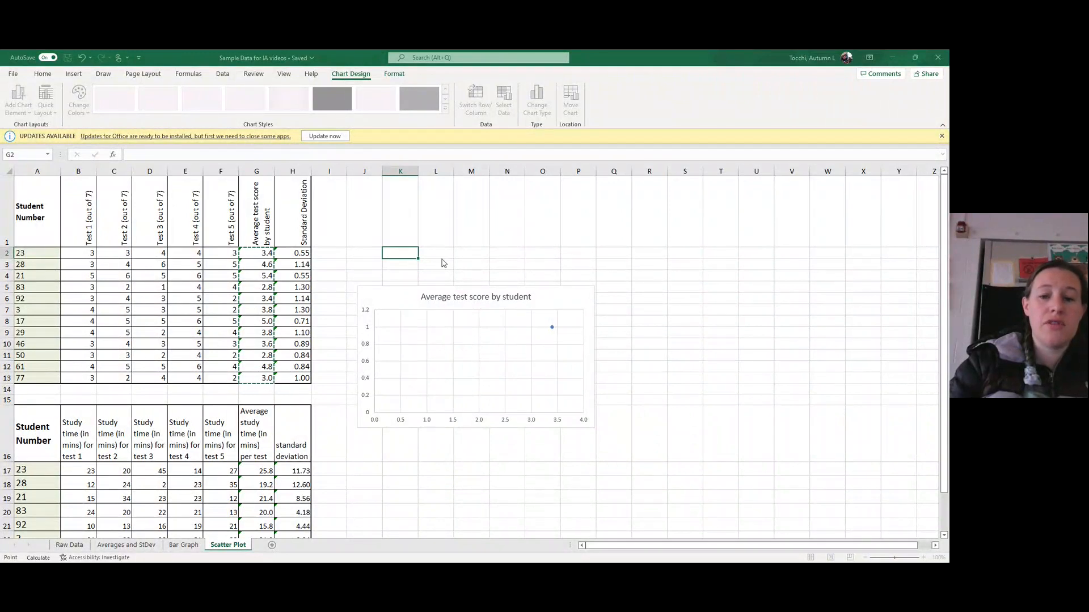
pyautogui.click(412, 250)
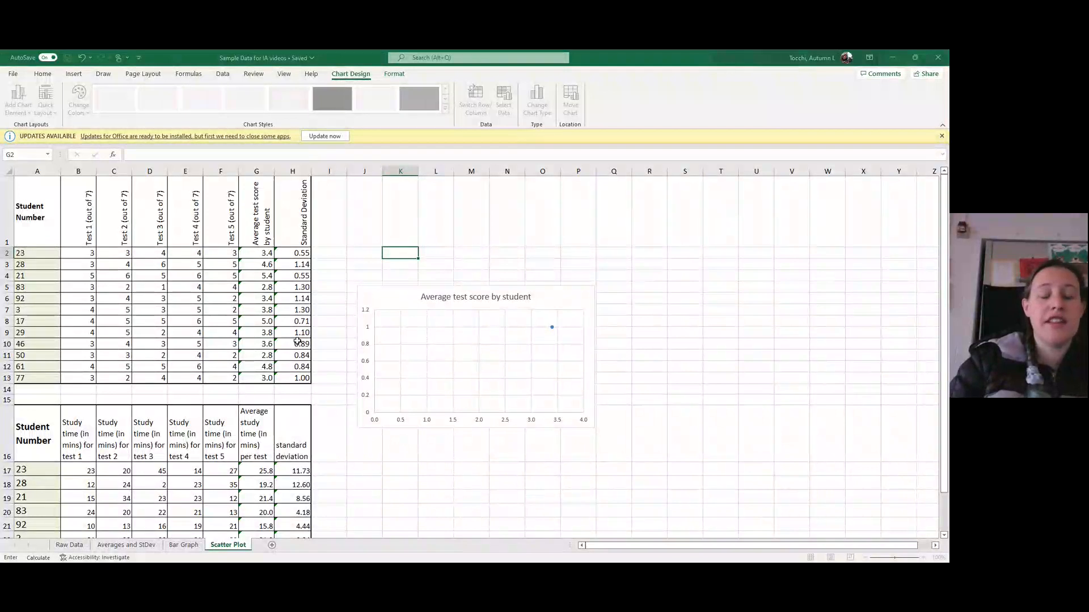
# - Set the series' Y values to the average study times in G17:G28 and finish the data selection
pyautogui.scroll(-2, 290, 340)
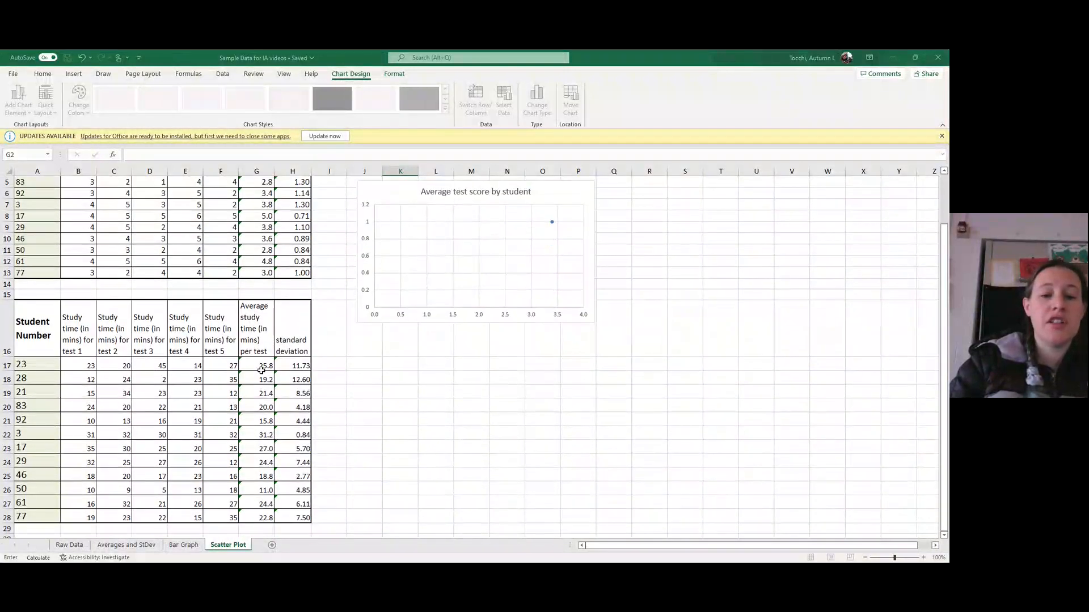
pyautogui.moveTo(263, 364); pyautogui.dragTo(263, 517)
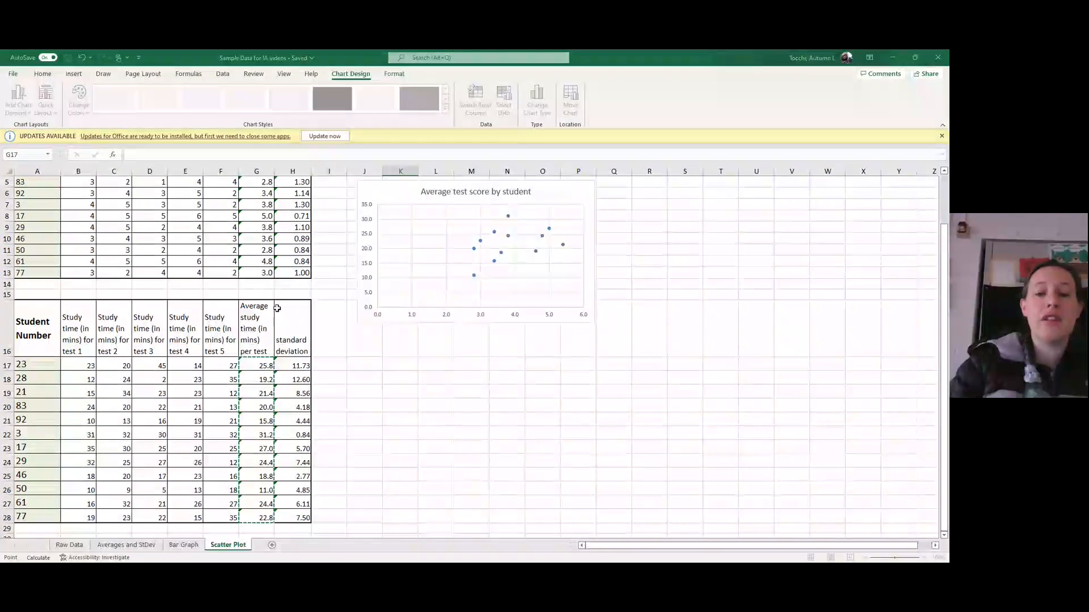
pyautogui.scroll(2, 277, 308)
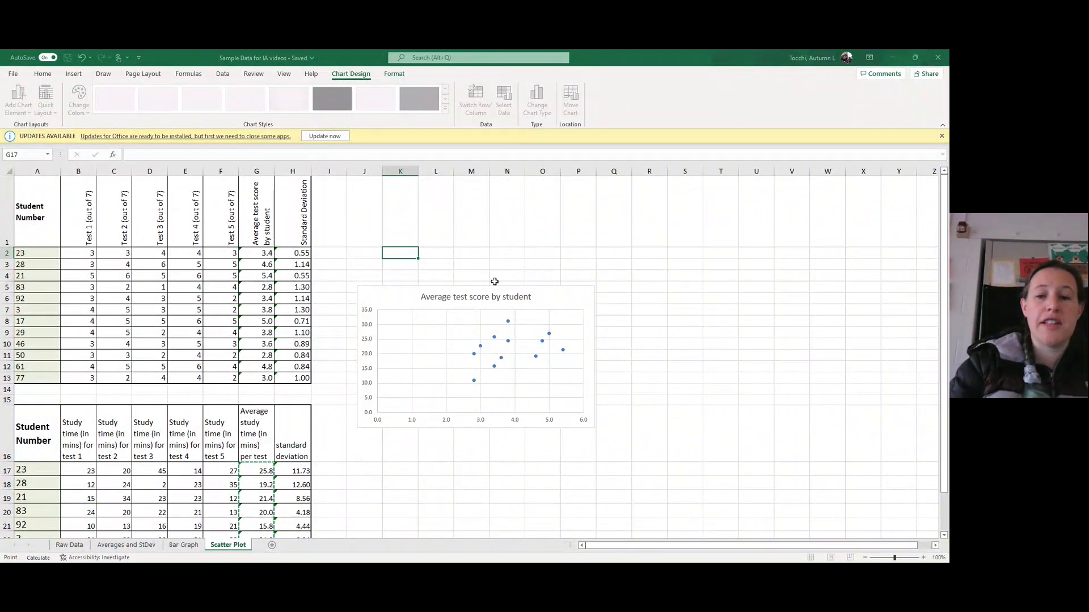
pyautogui.press('Escape')
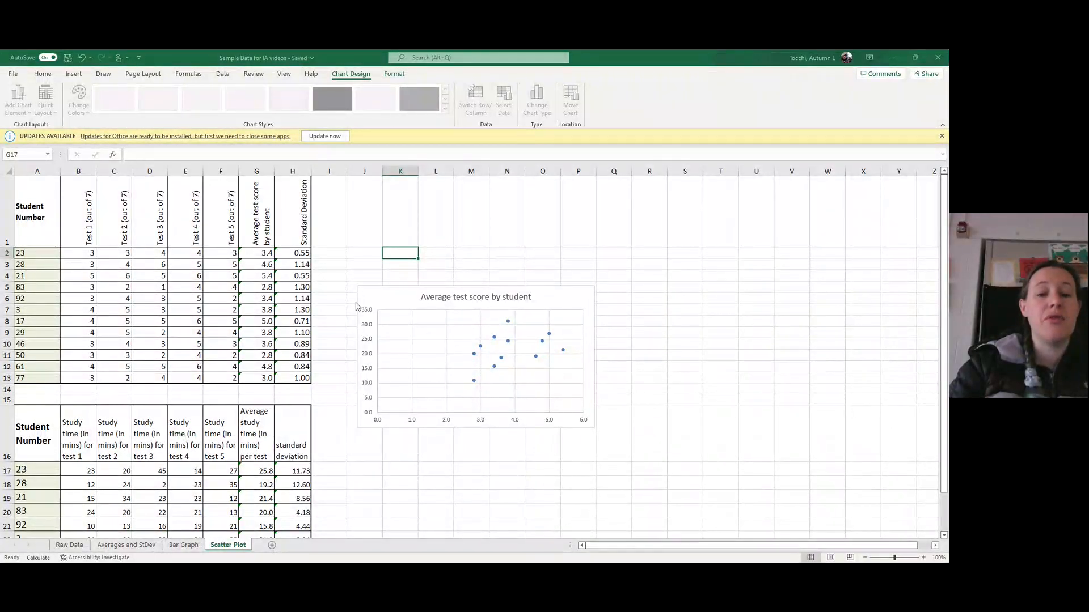
# - Apply quick layout Layout 1 to the scatter chart to add axis titles and a legend
pyautogui.click(549, 298)
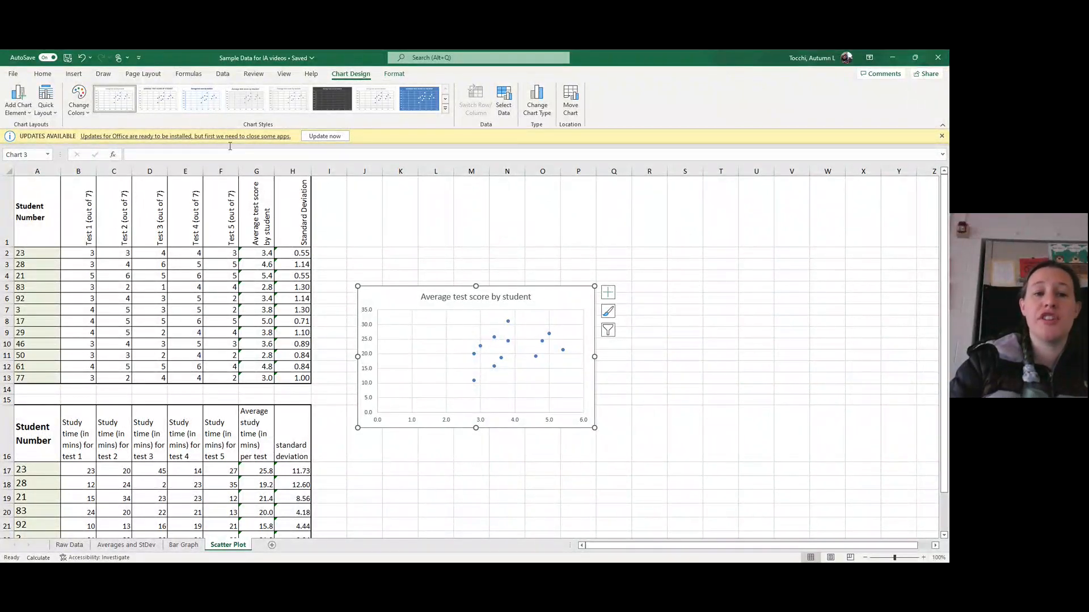
pyautogui.click(51, 112)
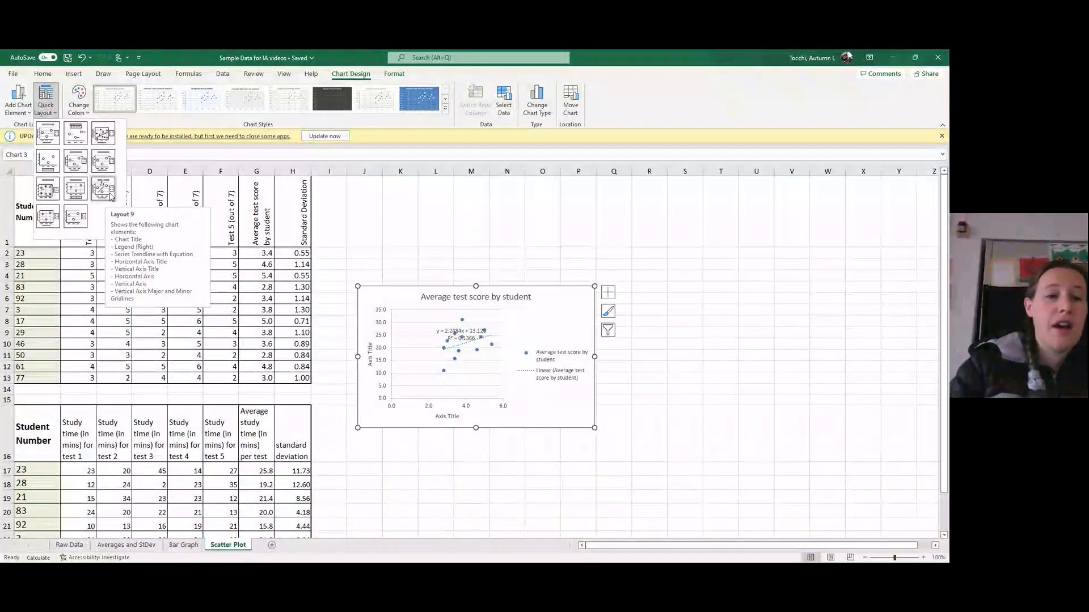
pyautogui.click(50, 141)
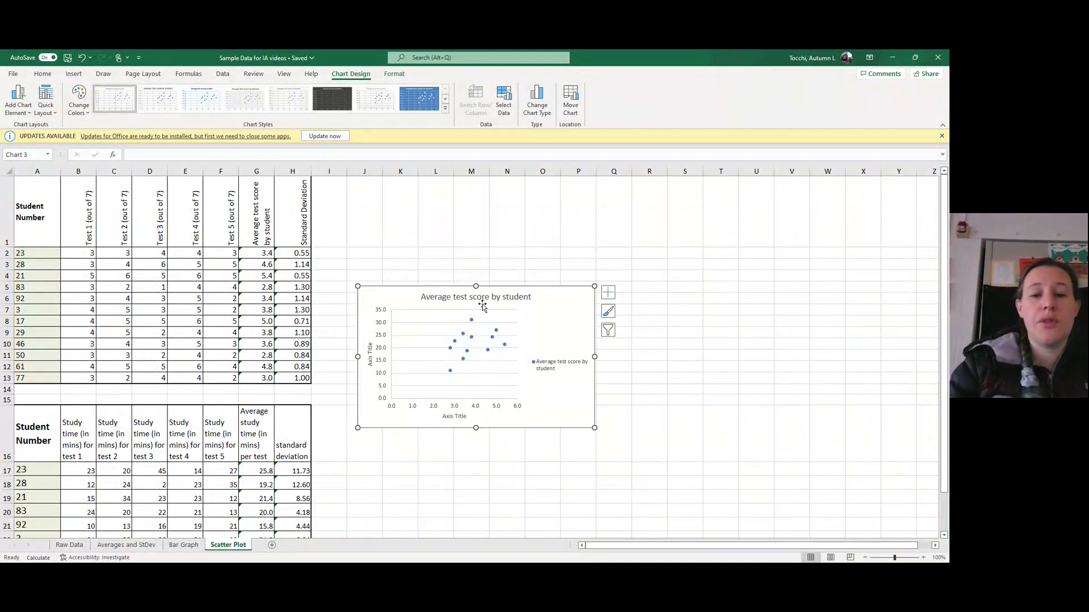
# - Change the vertical axis title to "Average study time (mins)"
pyautogui.doubleClick(368, 356)
pyautogui.tripleClick(368, 355)
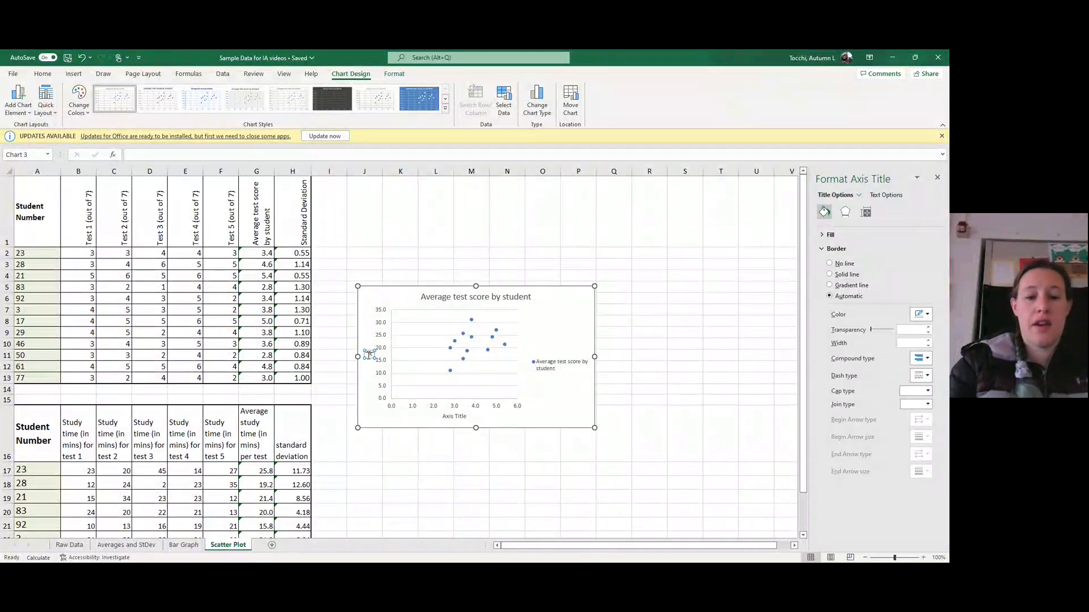
pyautogui.write('Average study time')
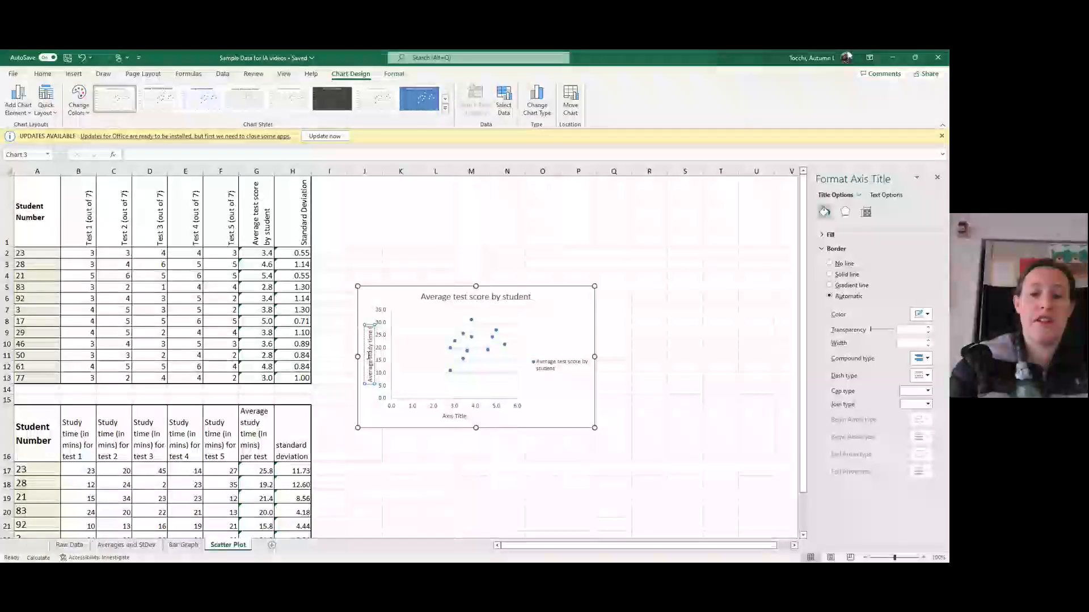
pyautogui.write('(min)')
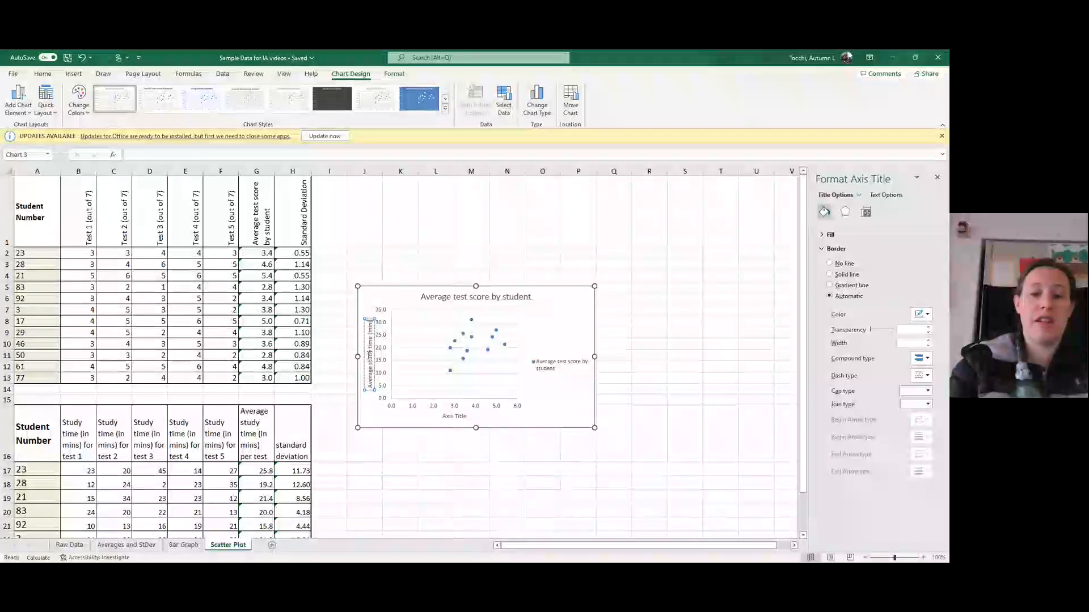
# - Change the horizontal axis title to "Average test score by student (out of 7)"
pyautogui.click(455, 417)
pyautogui.tripleClick(456, 419)
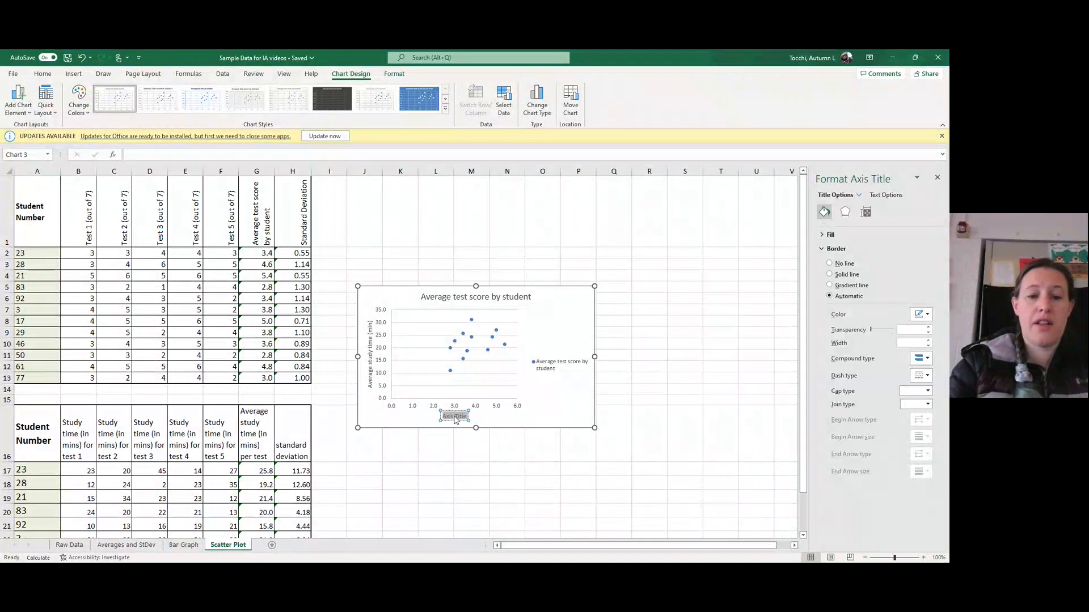
pyautogui.write('Average test score')
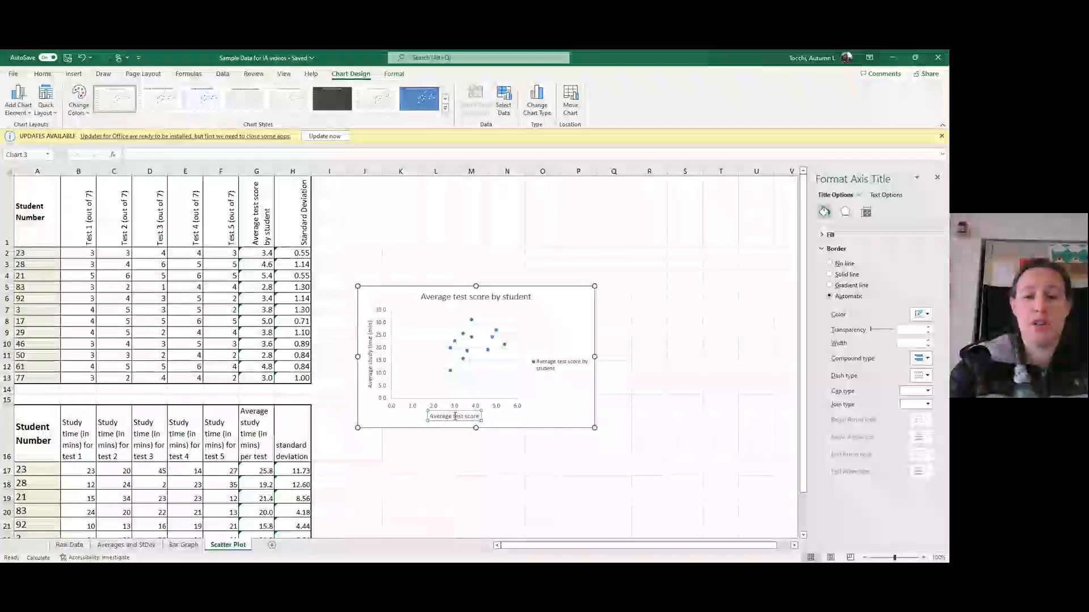
pyautogui.write('by student (')
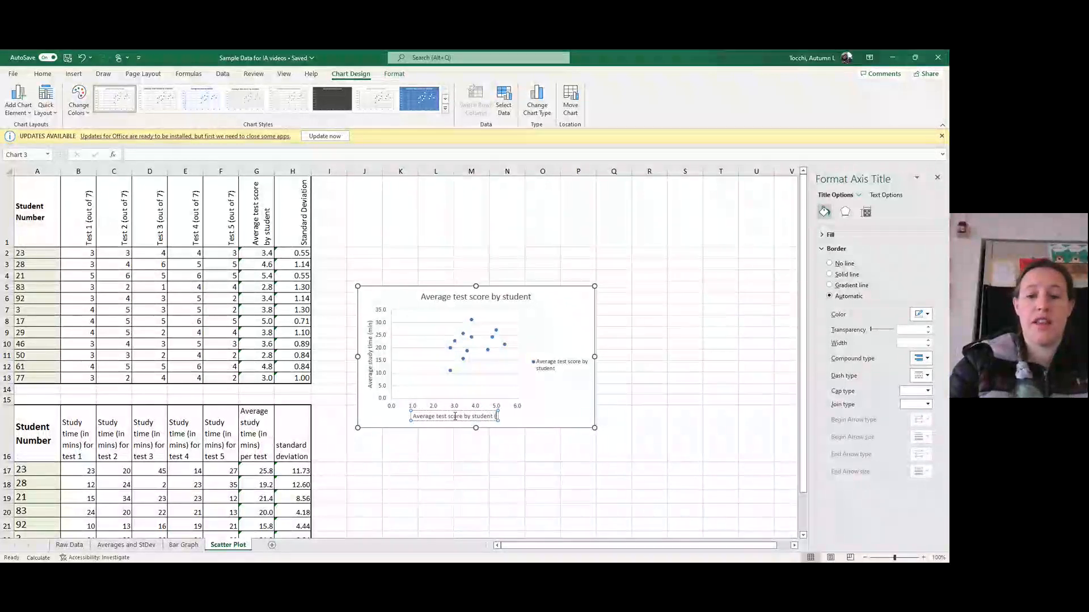
pyautogui.write('out of 7)')
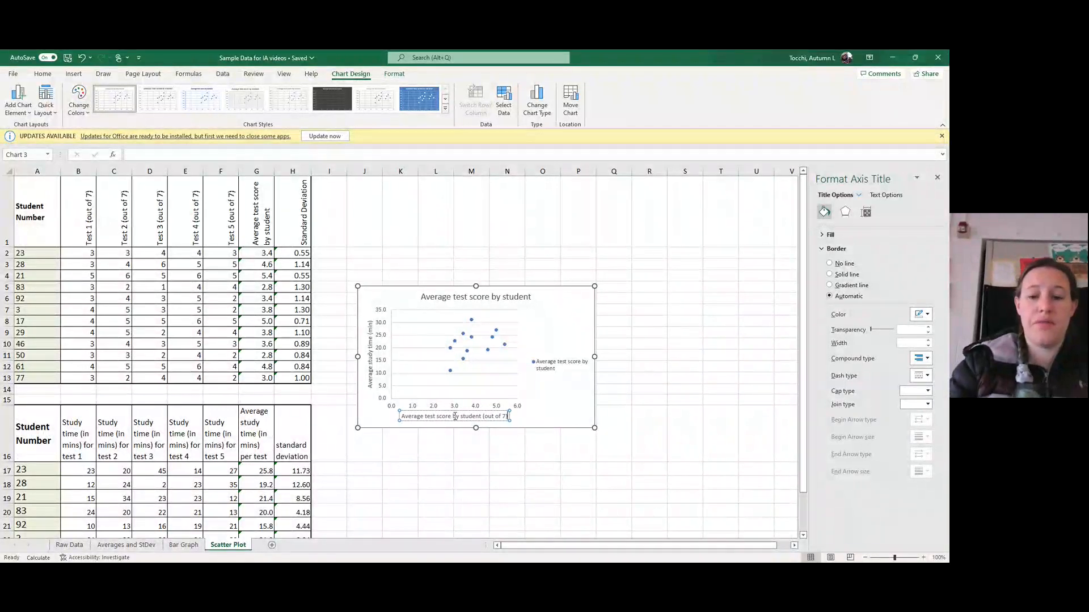
# - Extend the chart title to "Average test score by student compared to student study time for exams in IB Biology 2 2022-2023"
pyautogui.click(487, 299)
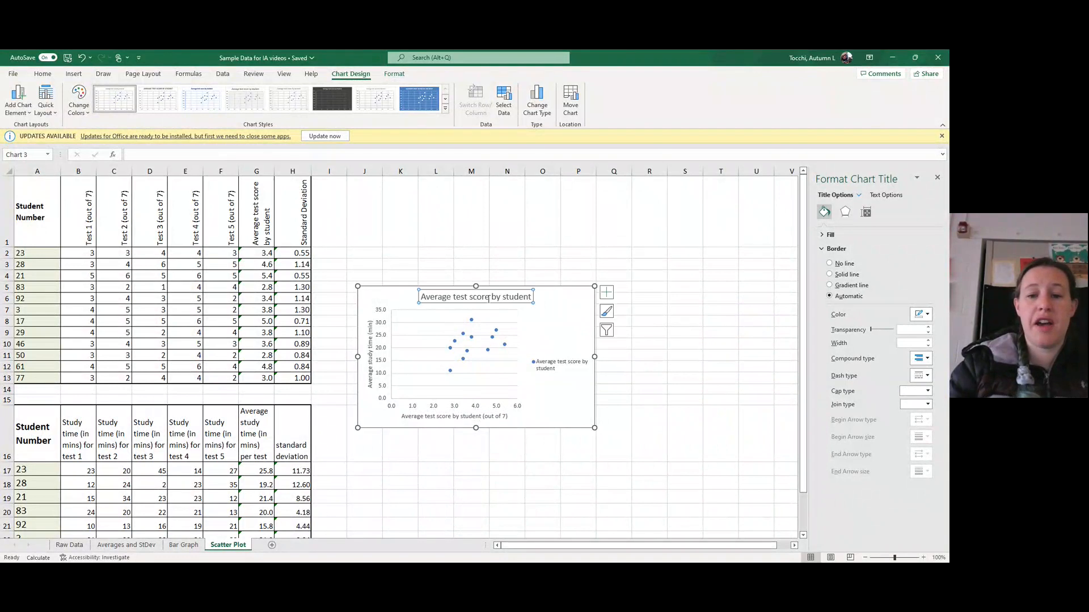
pyautogui.tripleClick(477, 297)
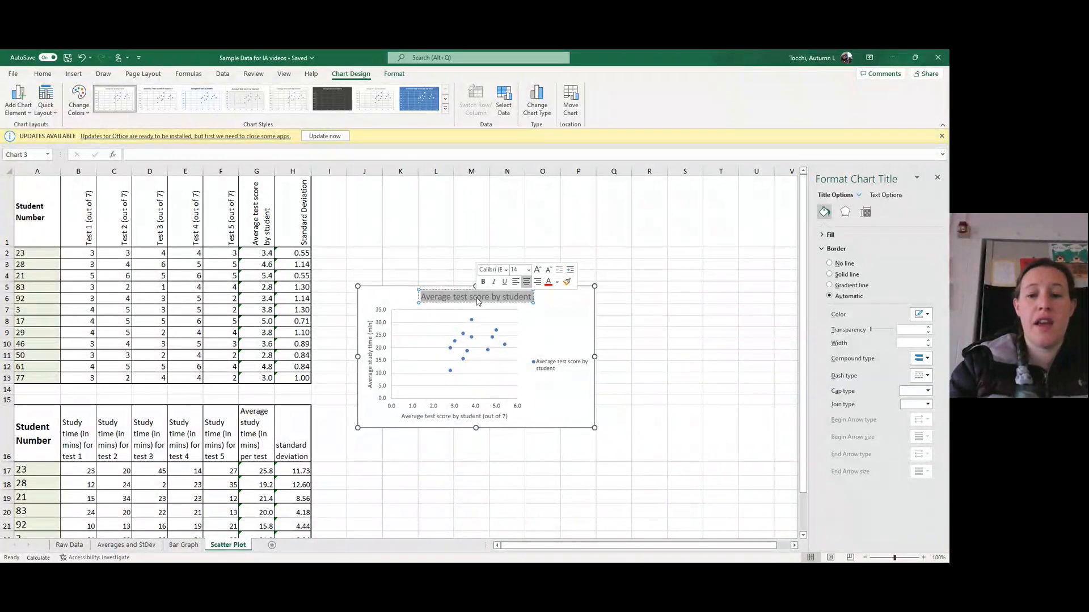
pyautogui.press('Right')
pyautogui.write('c')
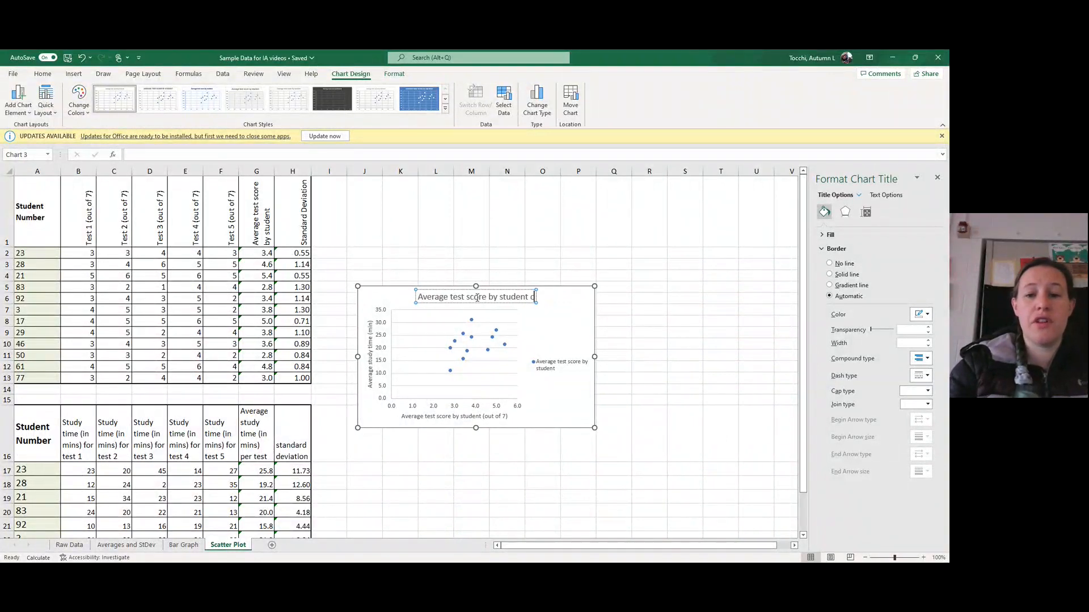
pyautogui.write('ompared to s')
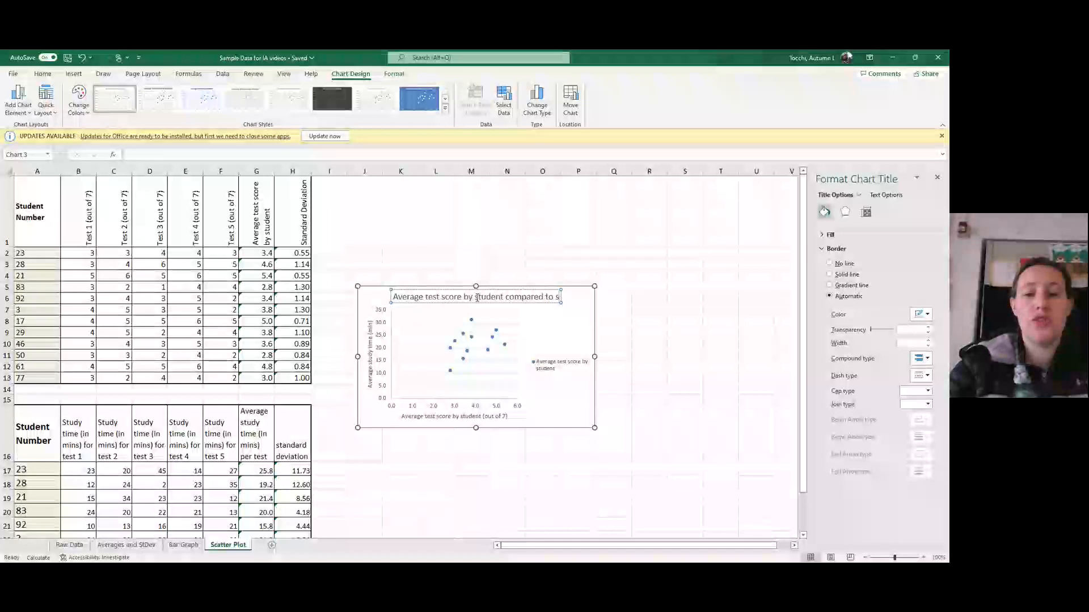
pyautogui.write('tudent study tim')
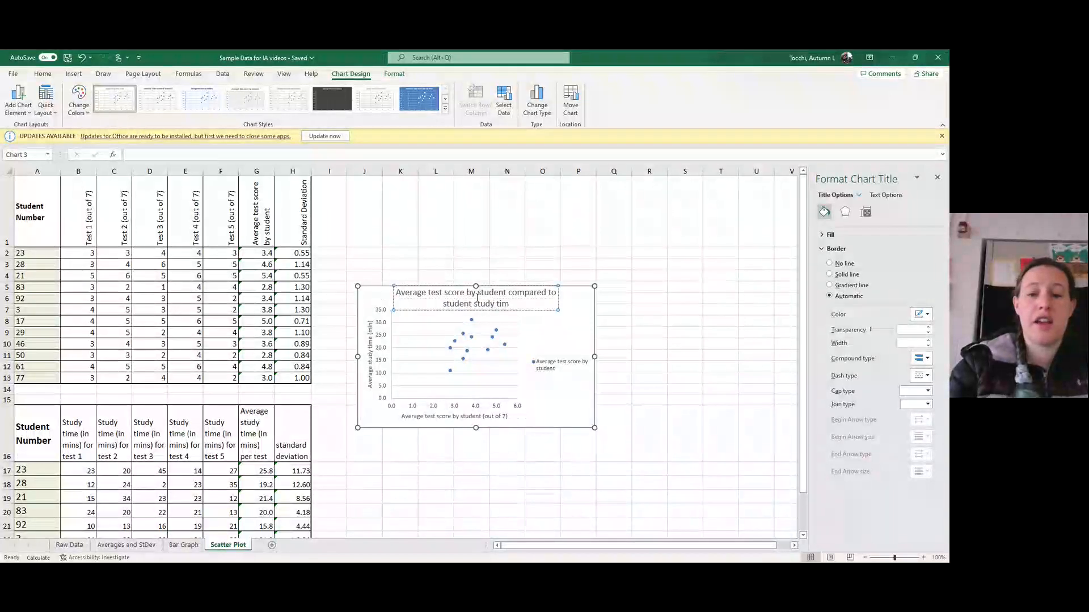
pyautogui.write('e for exams')
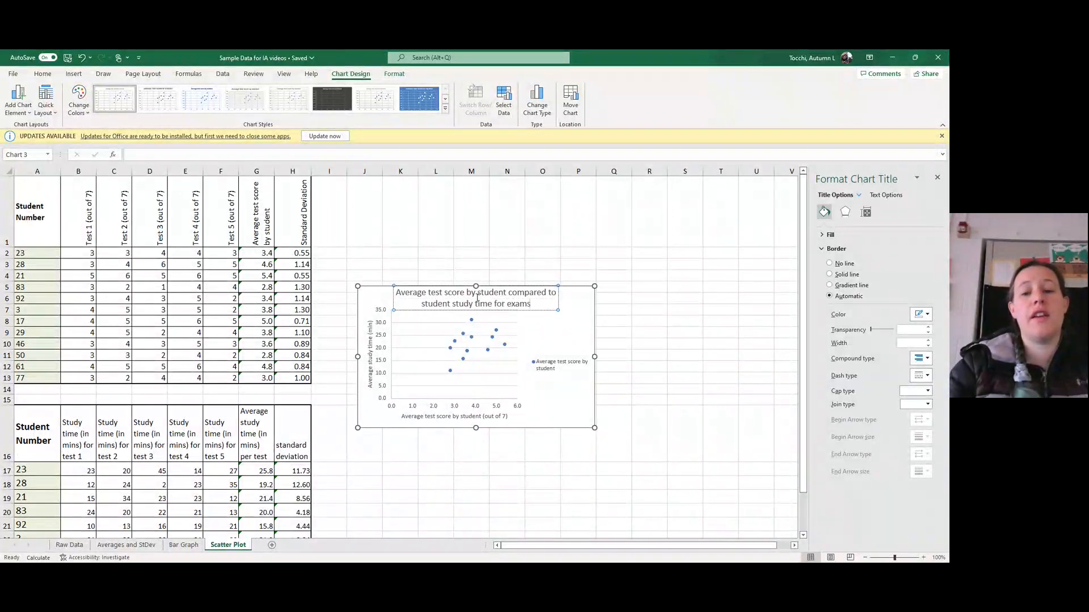
pyautogui.write(' in IB Biology 2')
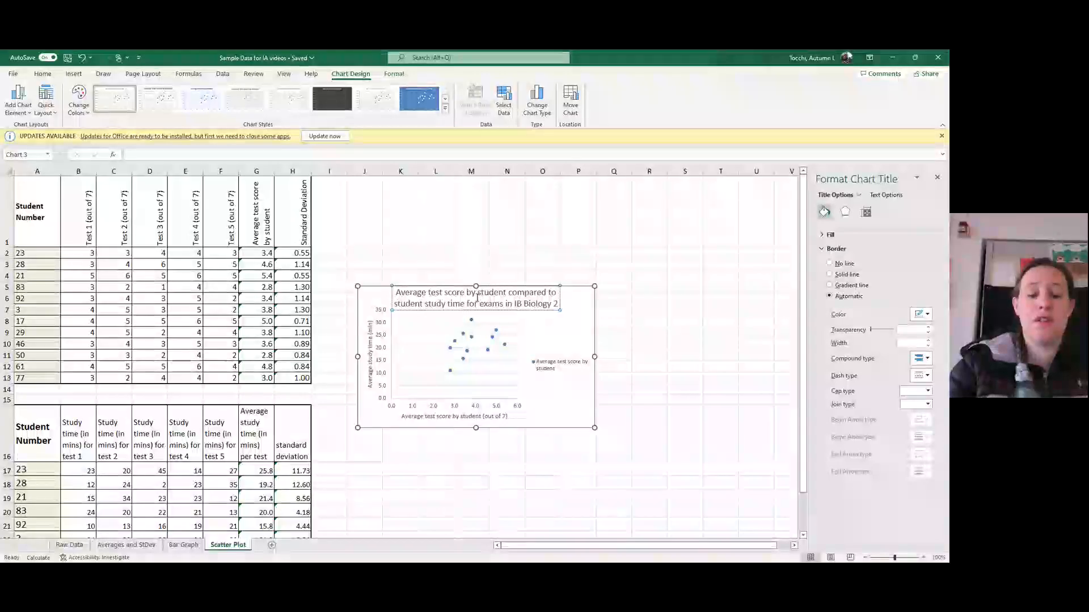
pyautogui.write(' 2022-')
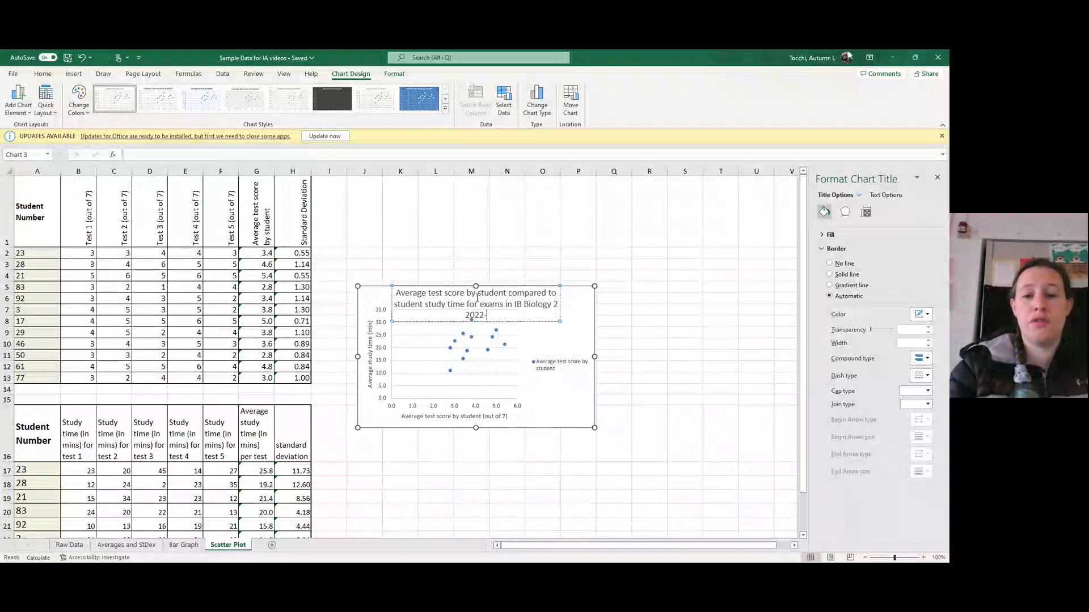
pyautogui.write('2023')
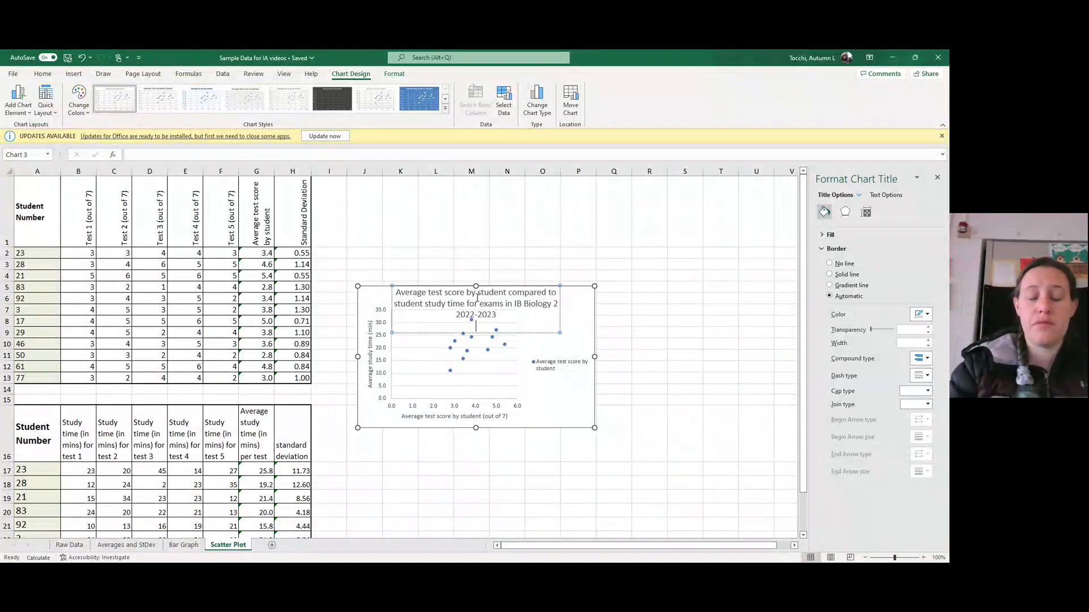
# - Enlarge and reposition the scatter chart so it spans about columns I to S beside the data tables
pyautogui.click(574, 333)
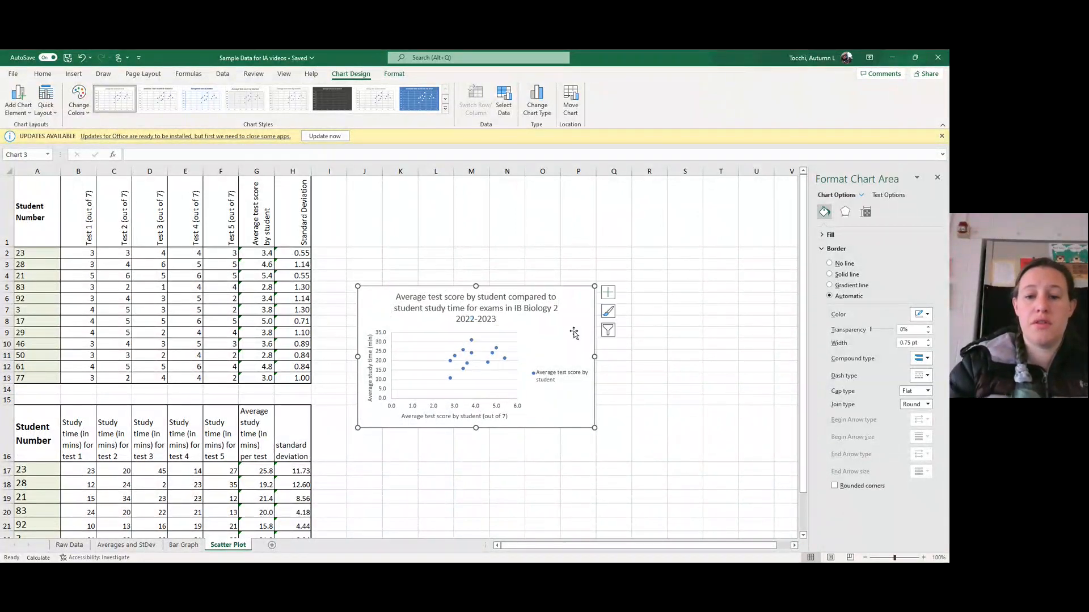
pyautogui.moveTo(595, 430); pyautogui.dragTo(711, 523)
pyautogui.moveTo(678, 290); pyautogui.dragTo(674, 206)
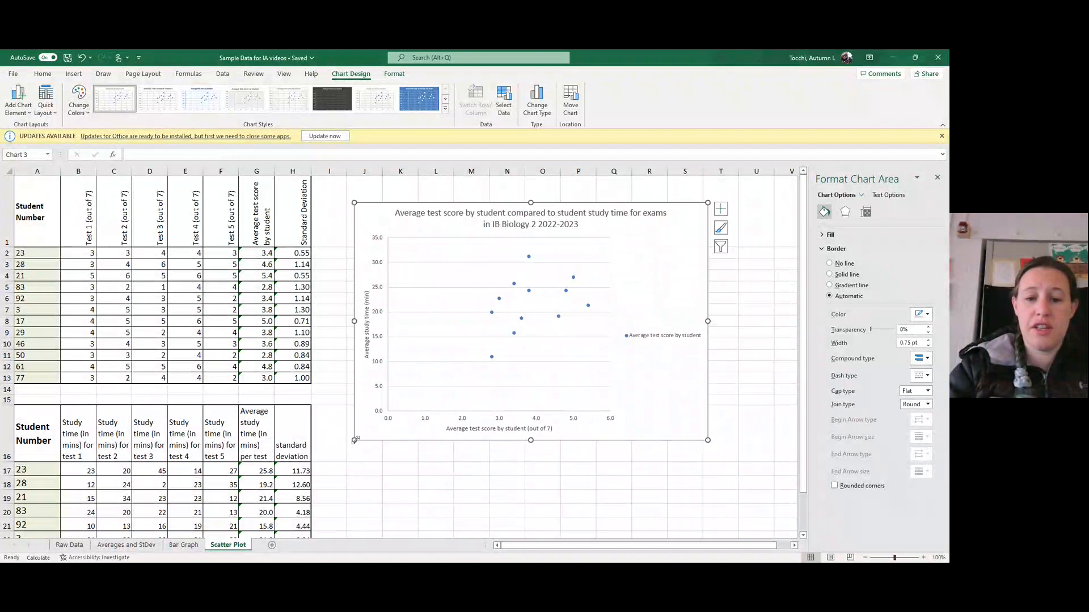
pyautogui.moveTo(353, 440); pyautogui.dragTo(326, 459)
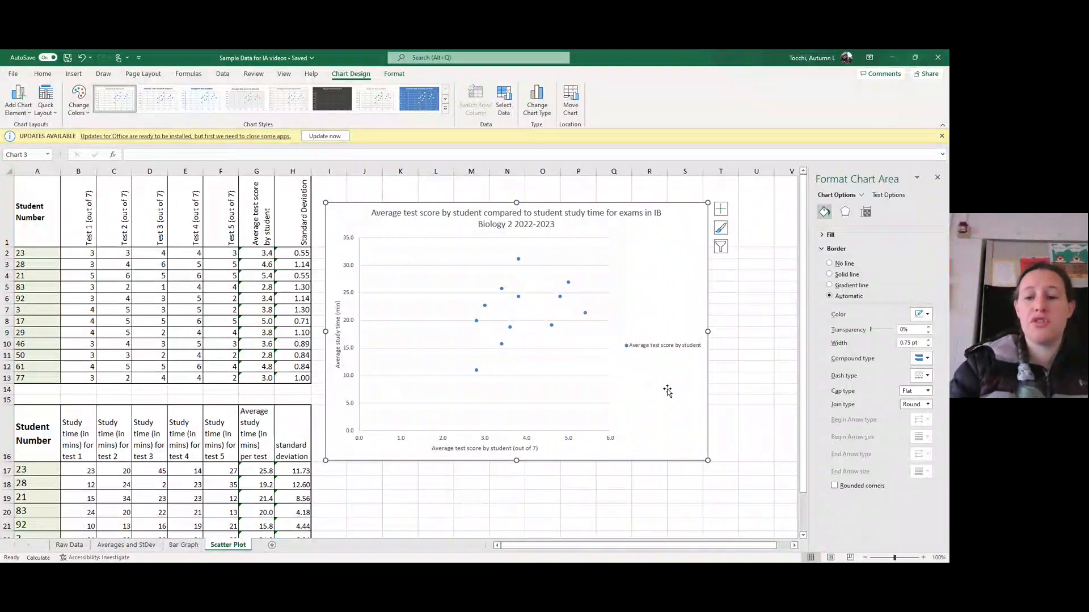
pyautogui.click(937, 178)
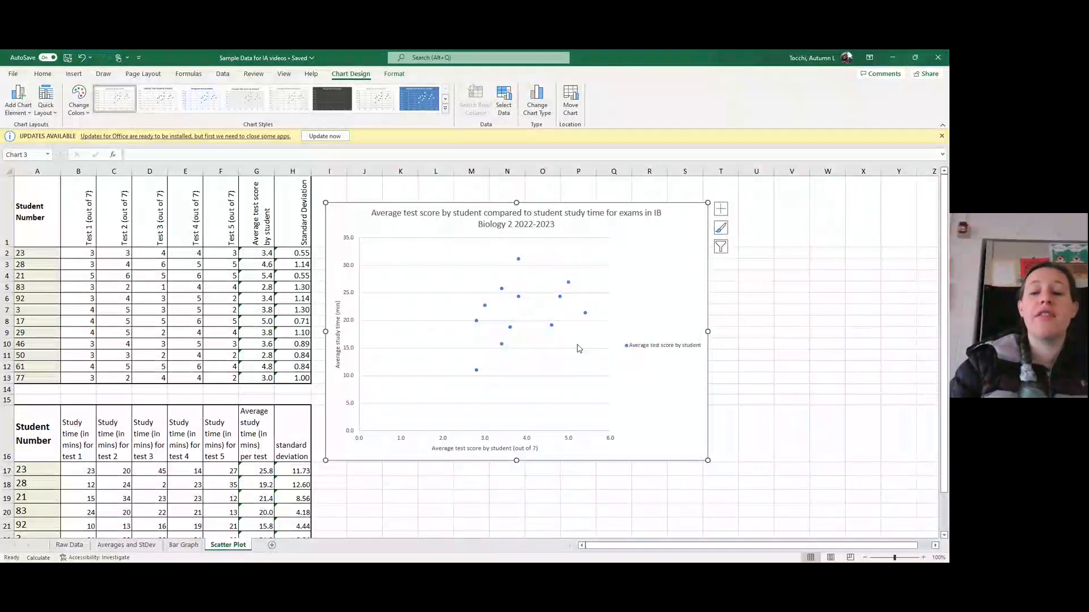
# - Add a linear trendline to the scatter chart and display its equation and R-squared value
pyautogui.click(721, 211)
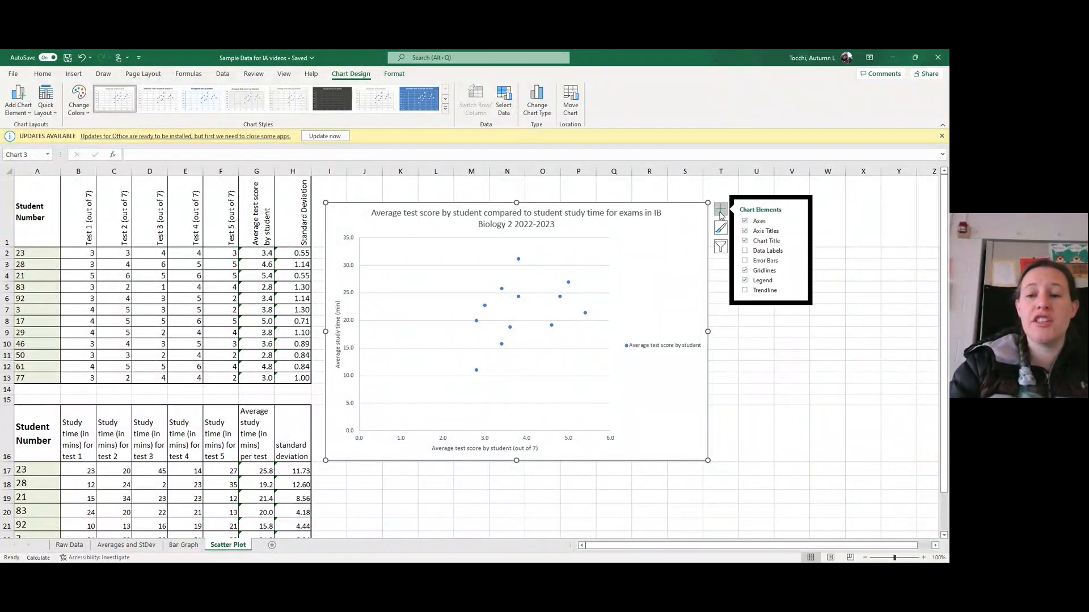
pyautogui.click(797, 293)
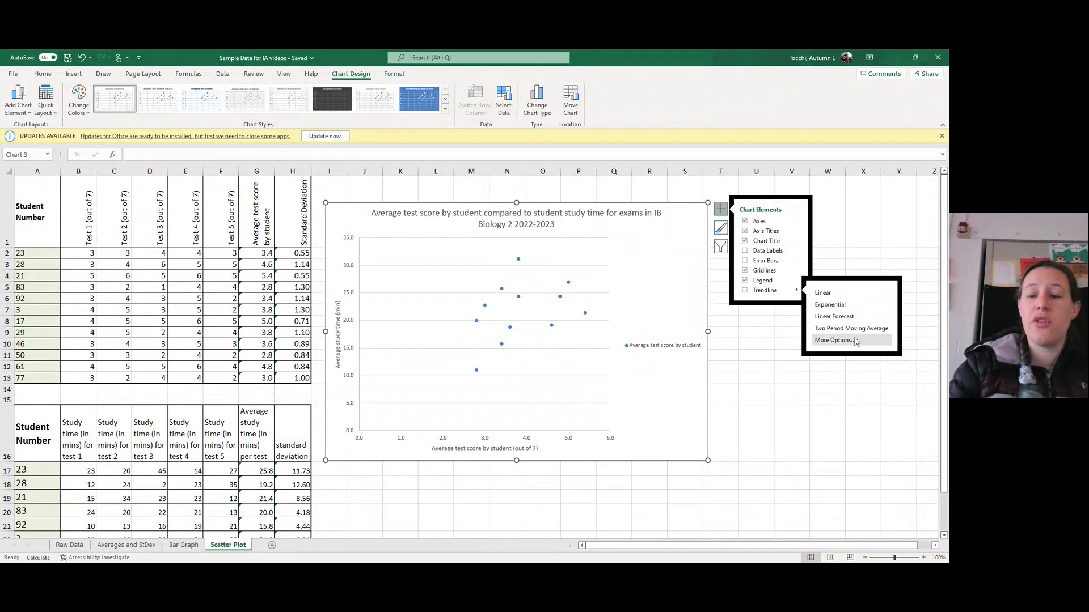
pyautogui.click(833, 340)
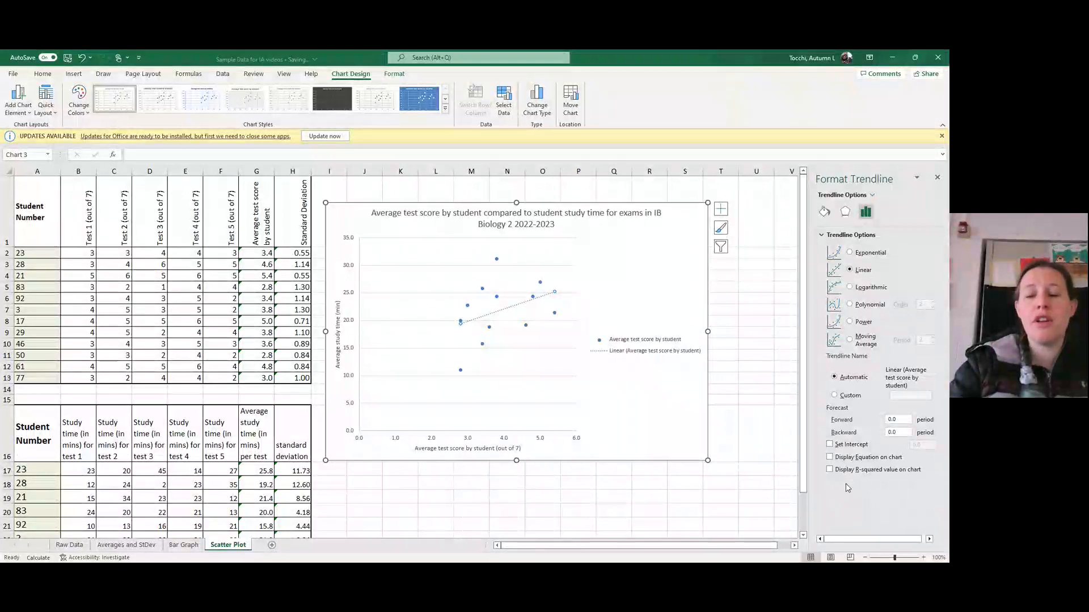
pyautogui.click(830, 458)
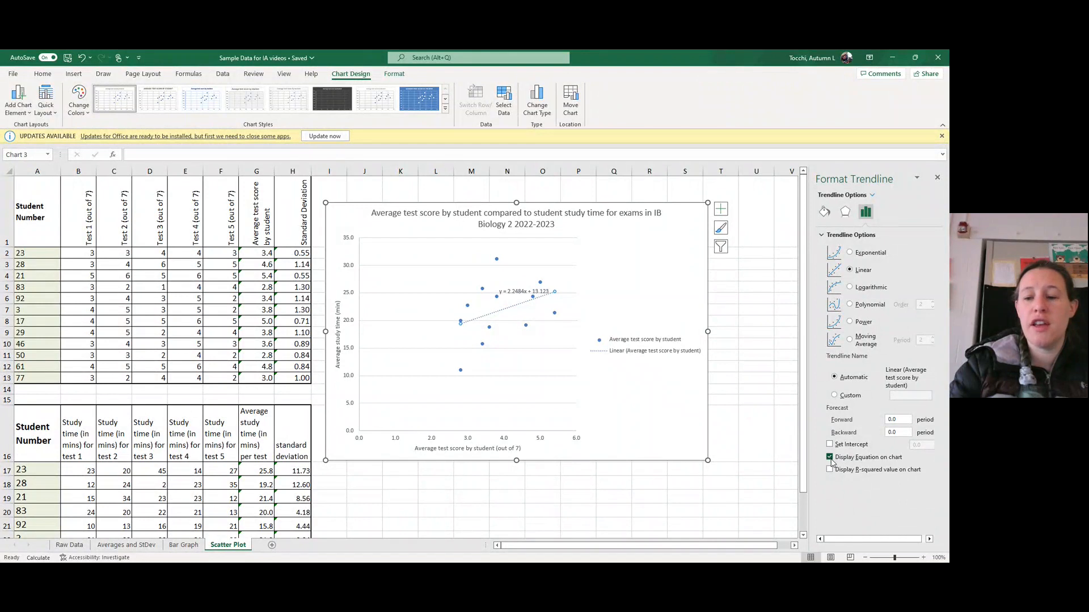
pyautogui.click(831, 471)
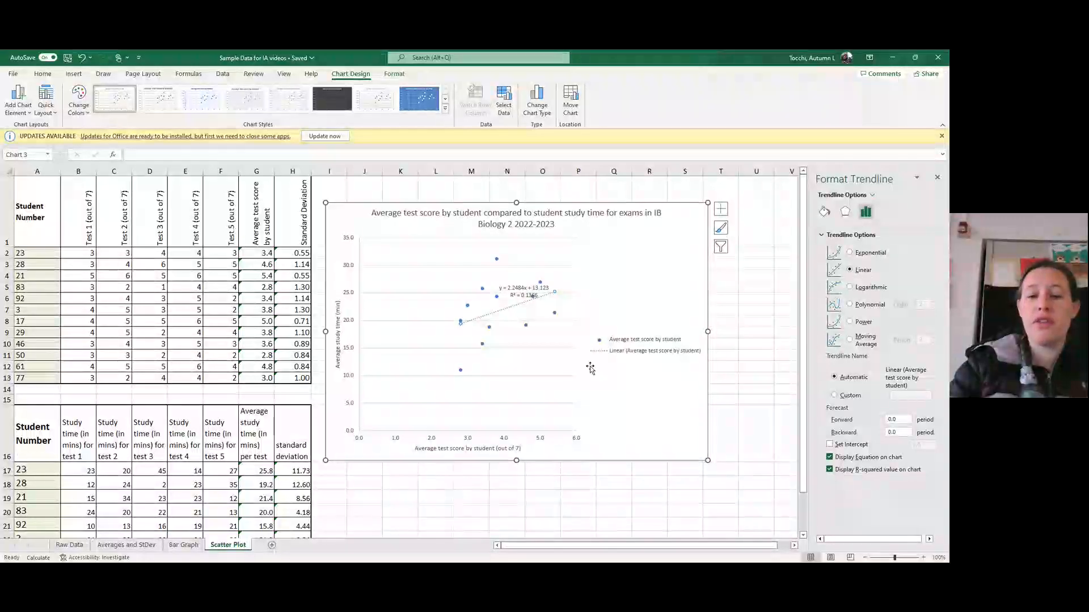
# - Move the trendline equation and R-squared label into clear space above the trendline
pyautogui.click(523, 290)
pyautogui.moveTo(524, 290); pyautogui.dragTo(543, 258)
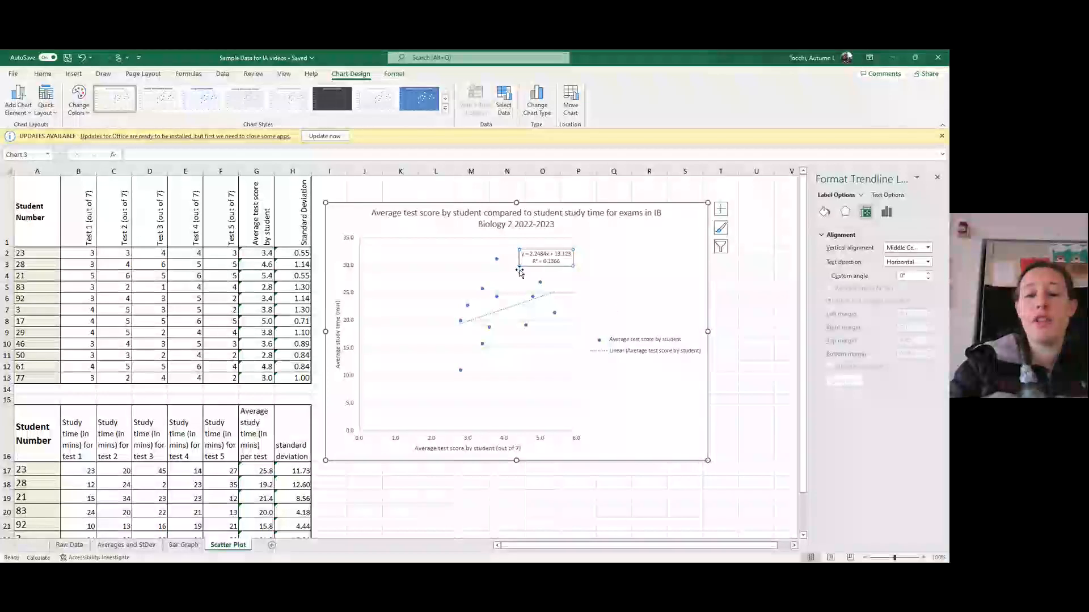
pyautogui.click(614, 290)
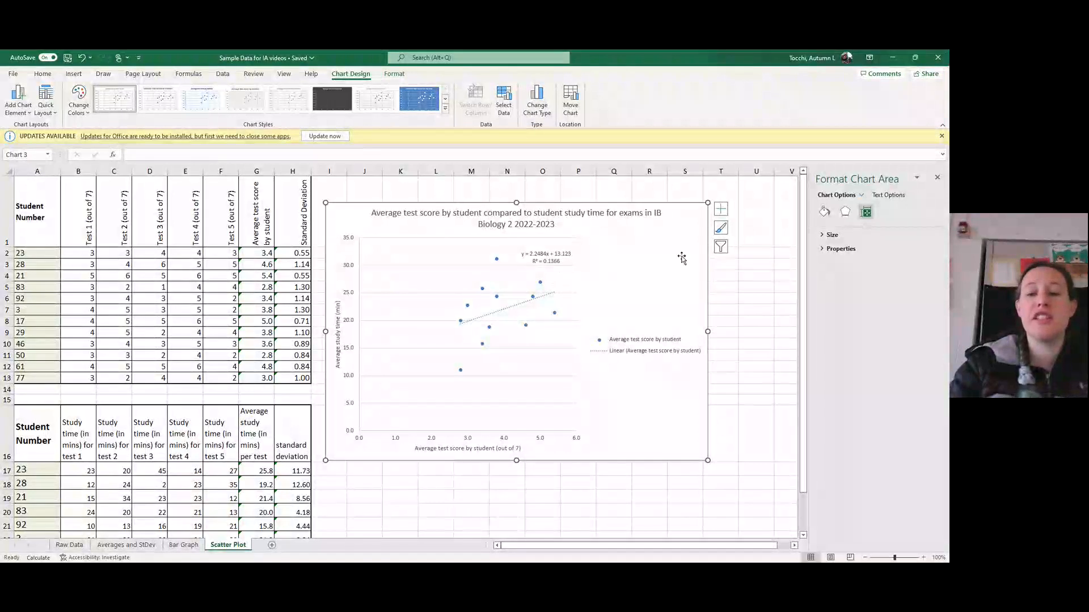
# - Delete the trendline with its equation label from the scatter chart and close the formatting options
pyautogui.click(543, 257)
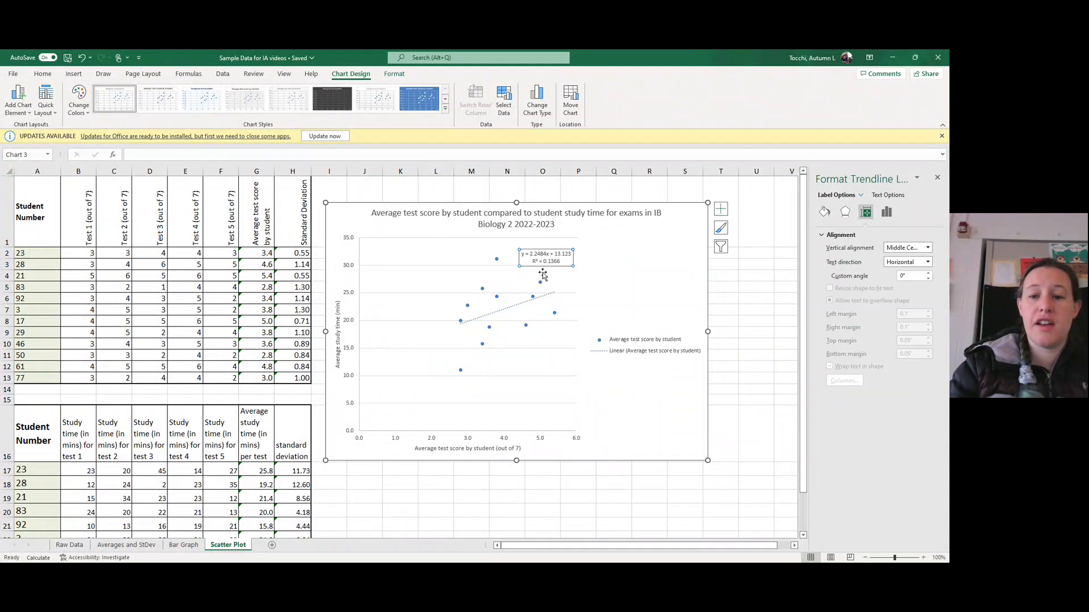
pyautogui.click(551, 295)
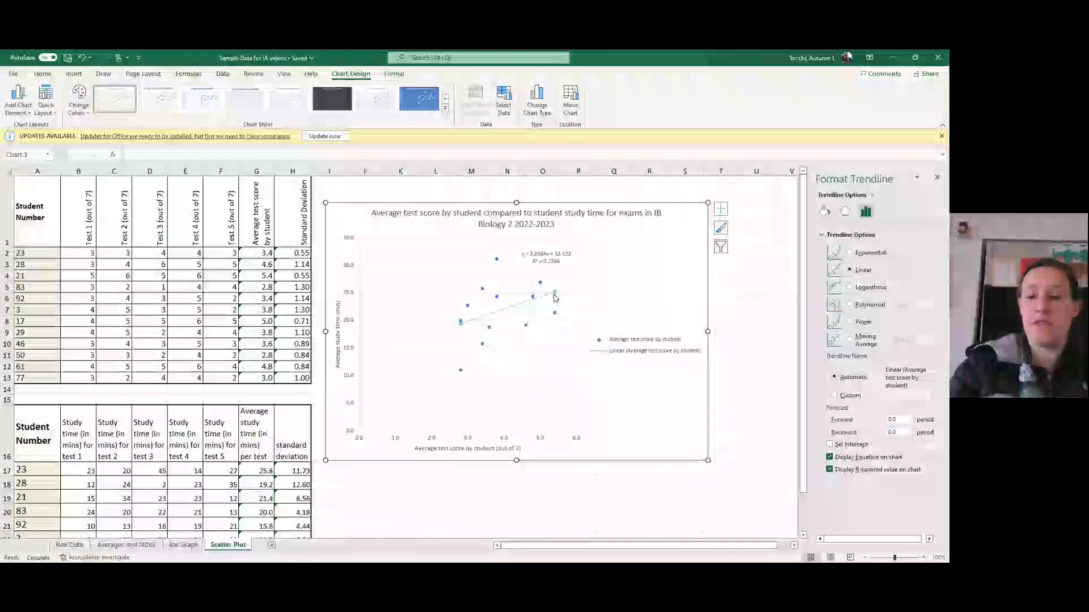
pyautogui.press('Delete')
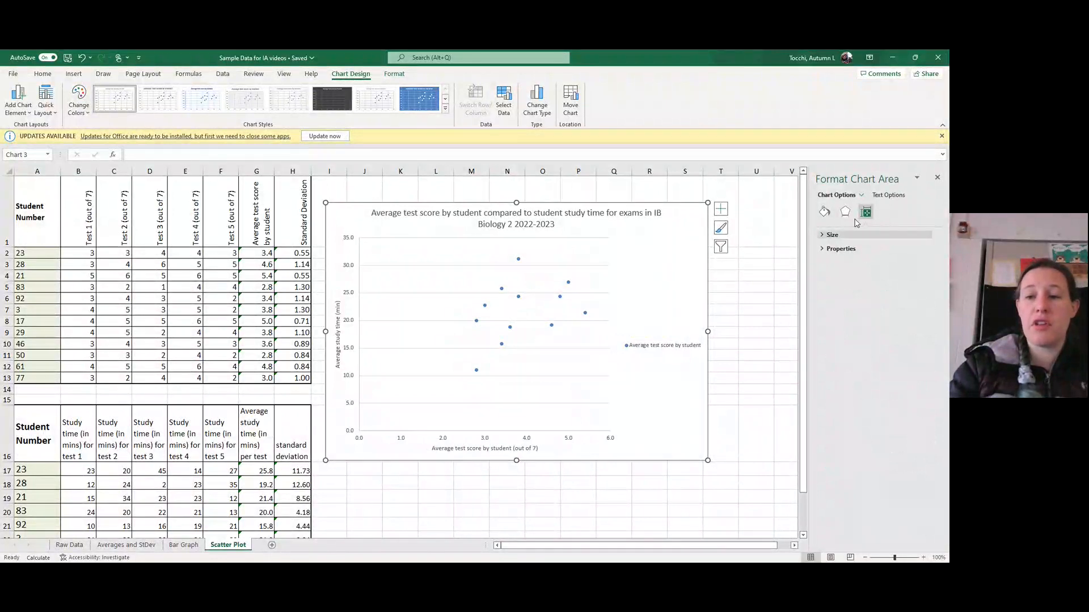
pyautogui.click(938, 179)
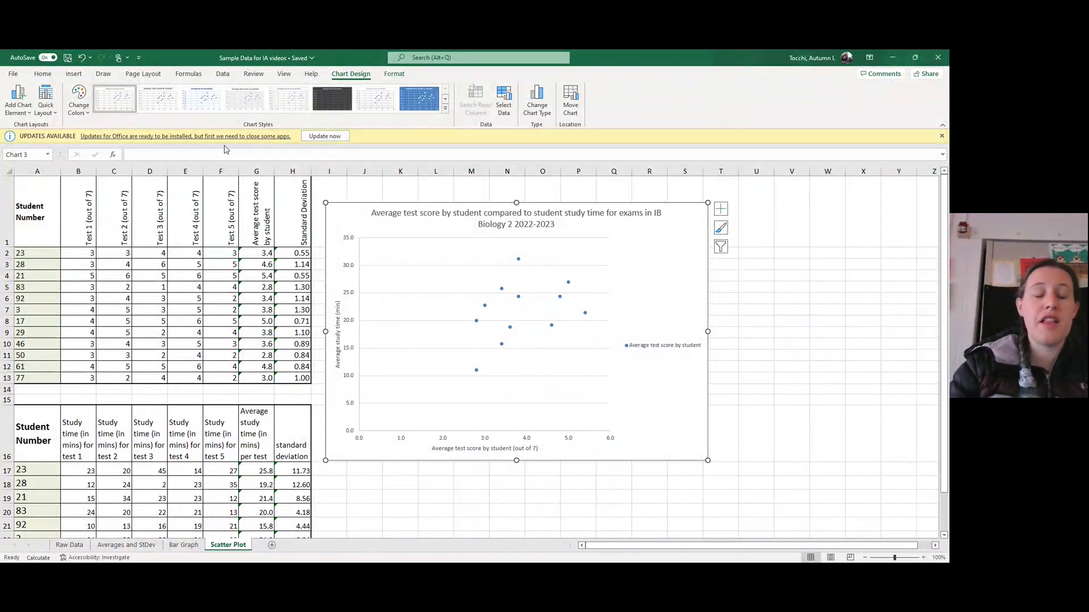
# - Apply quick layout Layout 9 to the scatter chart and move the trendline equation label clear of the data points
pyautogui.click(46, 102)
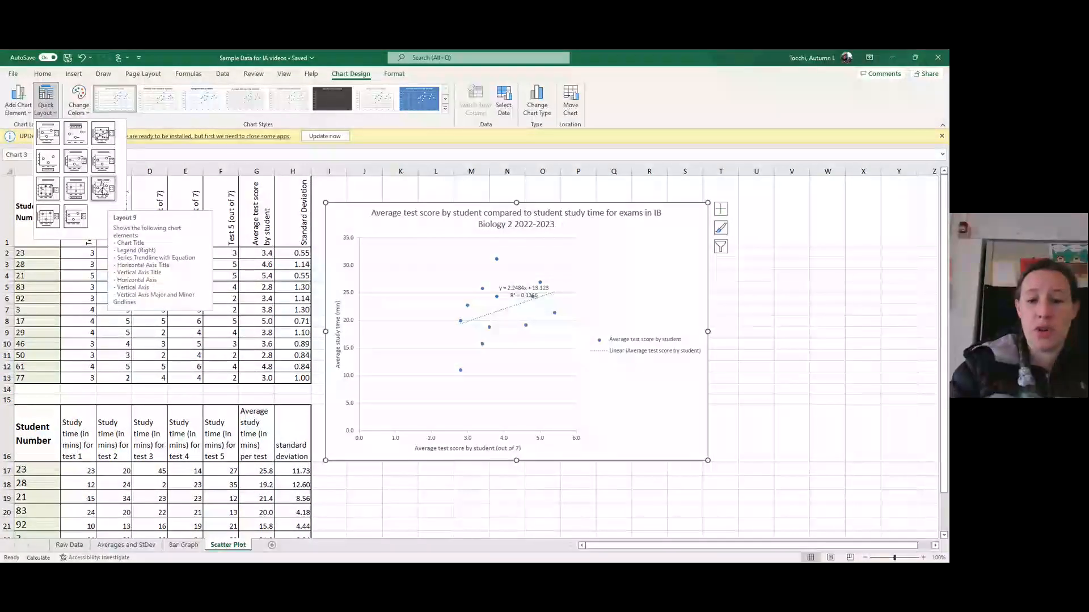
pyautogui.click(102, 189)
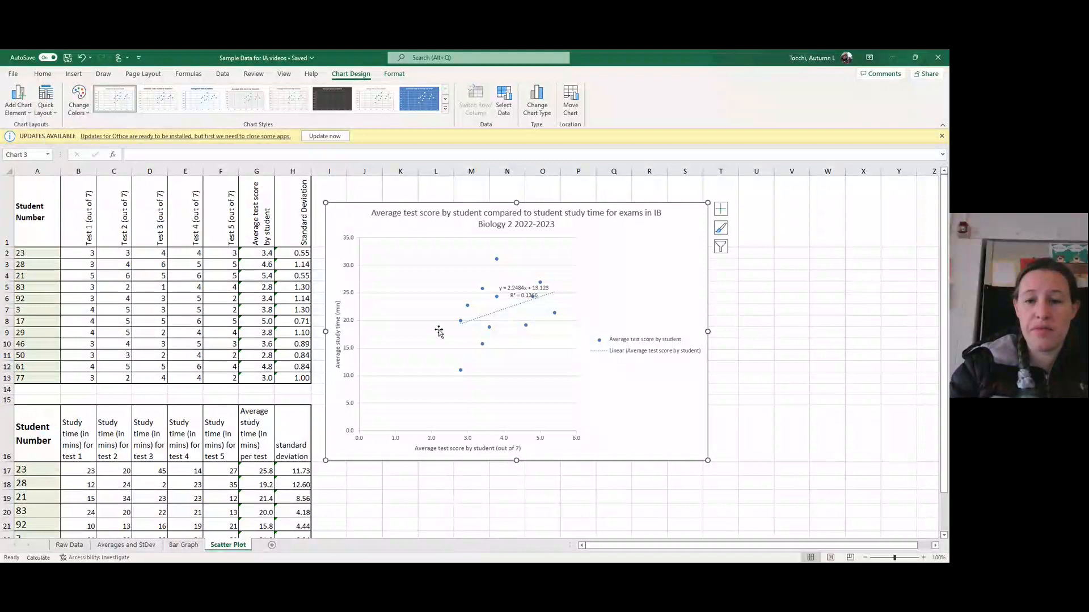
pyautogui.click(530, 295)
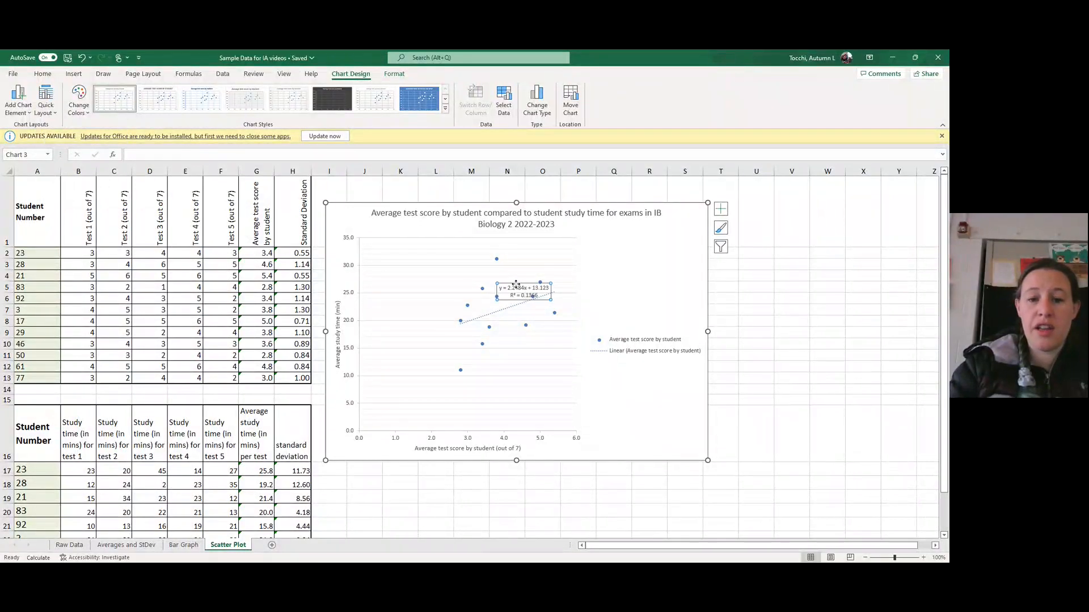
pyautogui.moveTo(516, 283); pyautogui.dragTo(610, 270)
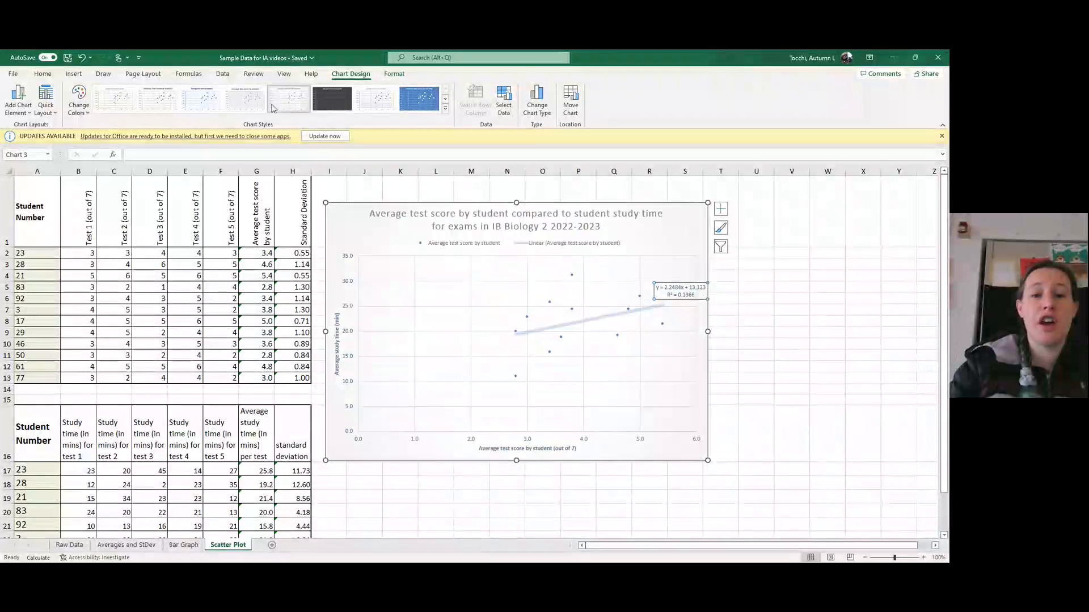
# - Try the solid blue chart style on the scatter chart and return it to the first, plain white style
pyautogui.click(412, 103)
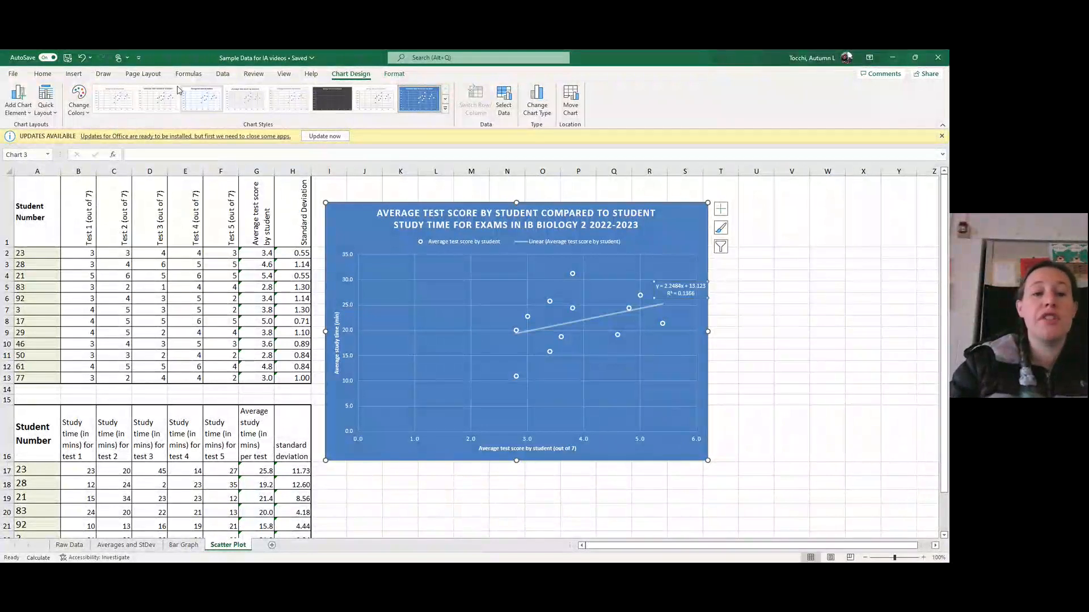
pyautogui.click(108, 99)
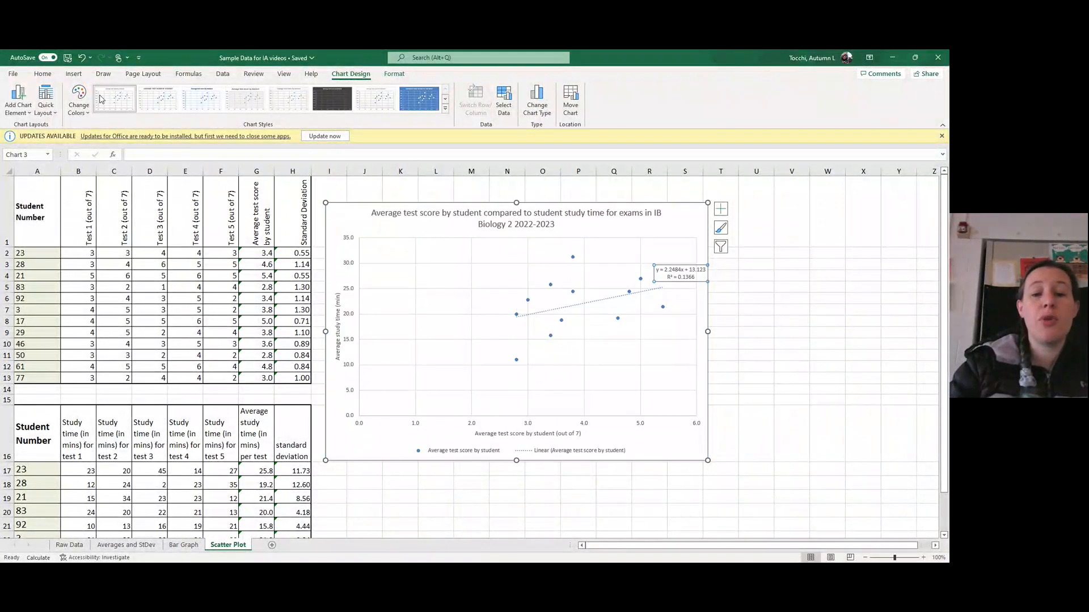